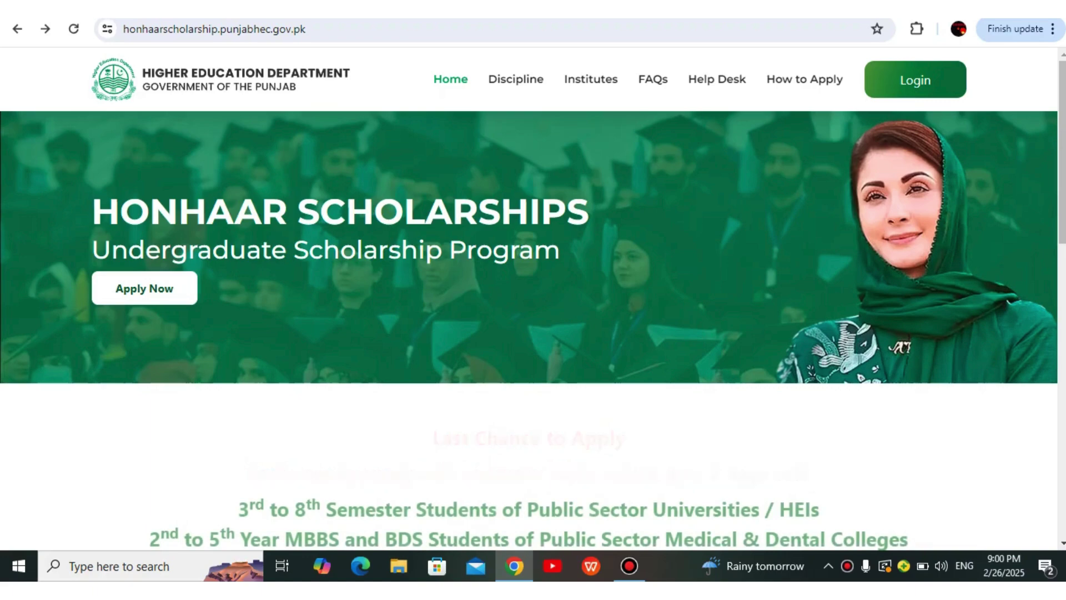
Examine the scholarship home page for the application deadline, eligibility criteria, coverage, required details and minimum CGPA or exam percentages.
scroll(533, 250, "down", 1)
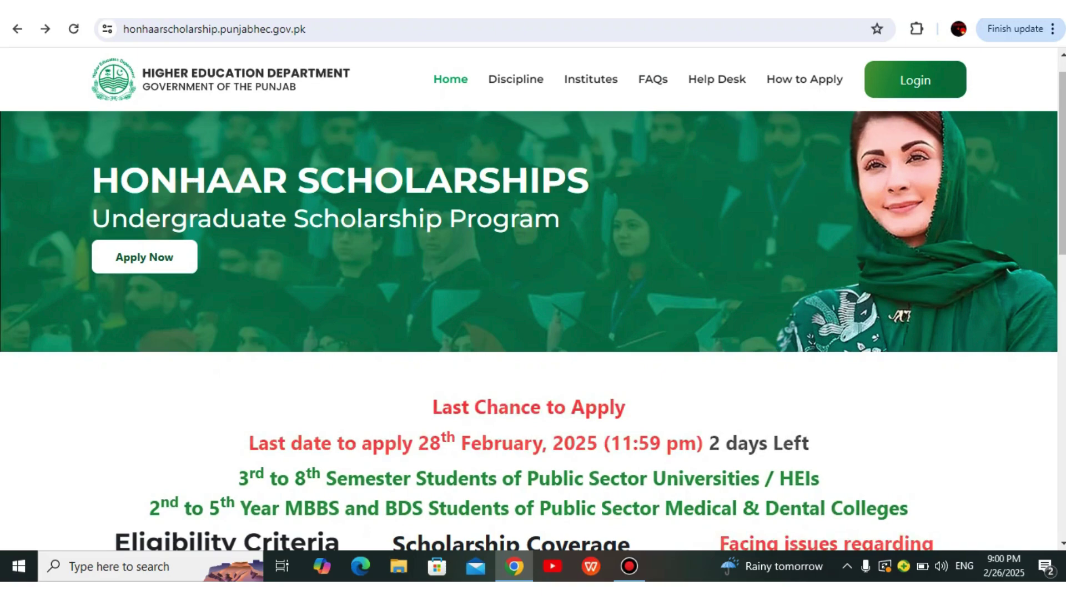
scroll(533, 311, "down", 2)
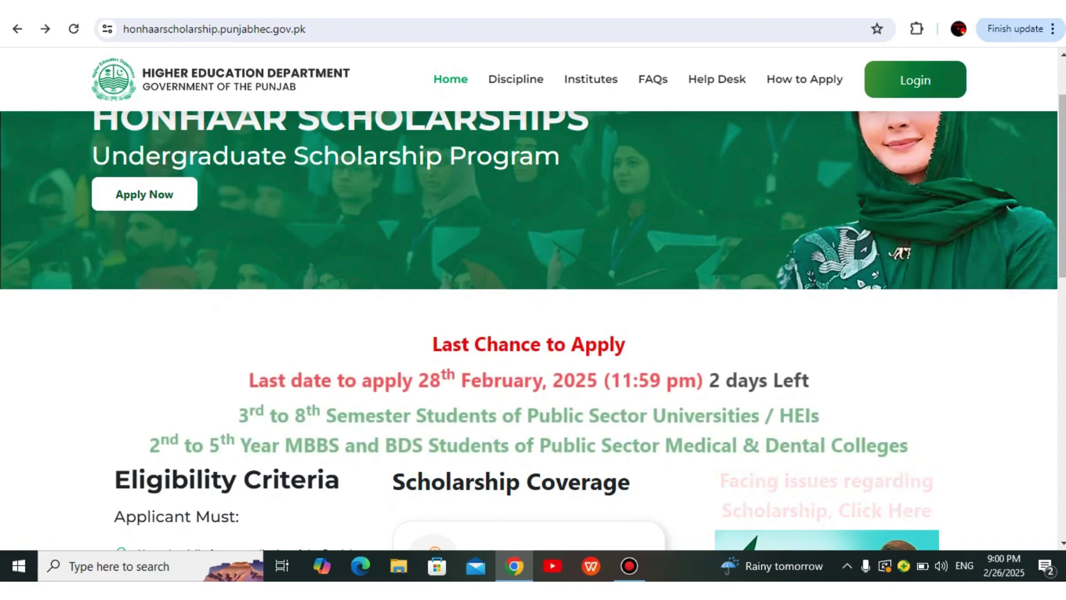
scroll(158, 528, "down", 4)
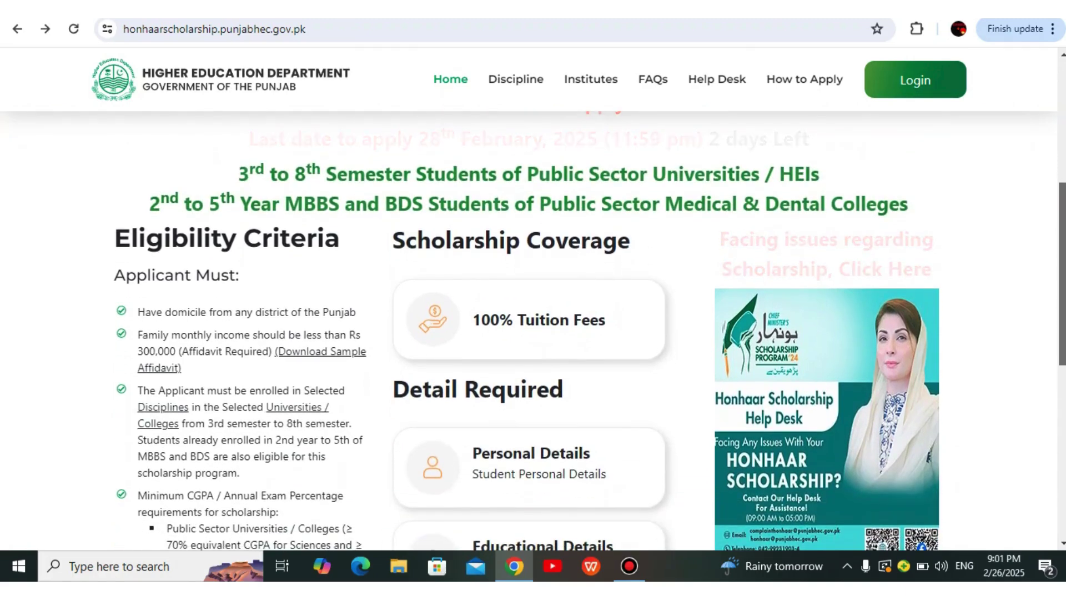
scroll(533, 322, "down", 1)
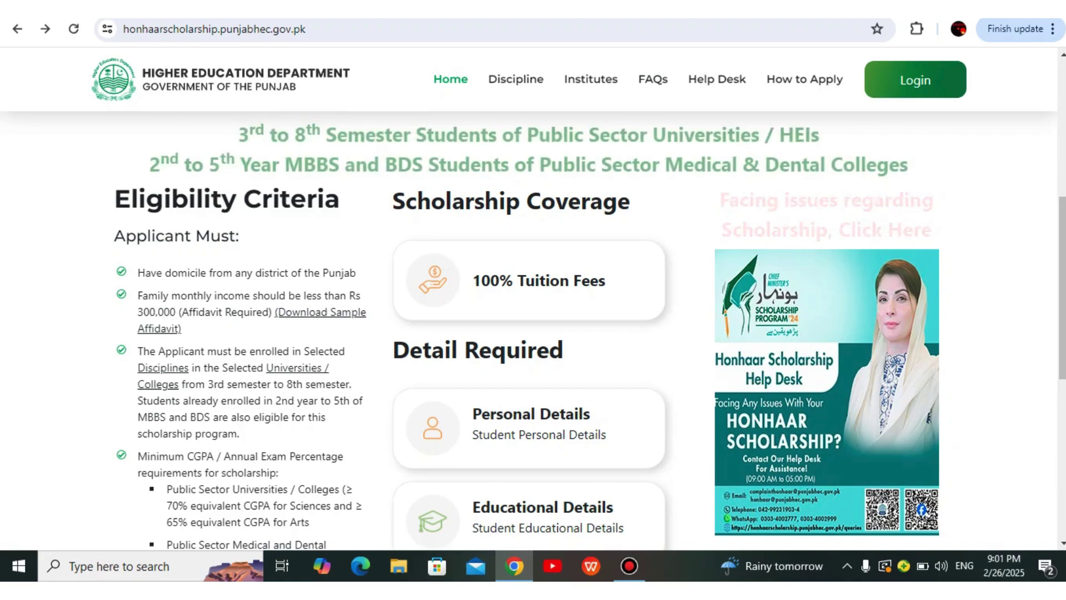
scroll(533, 334, "down", 2)
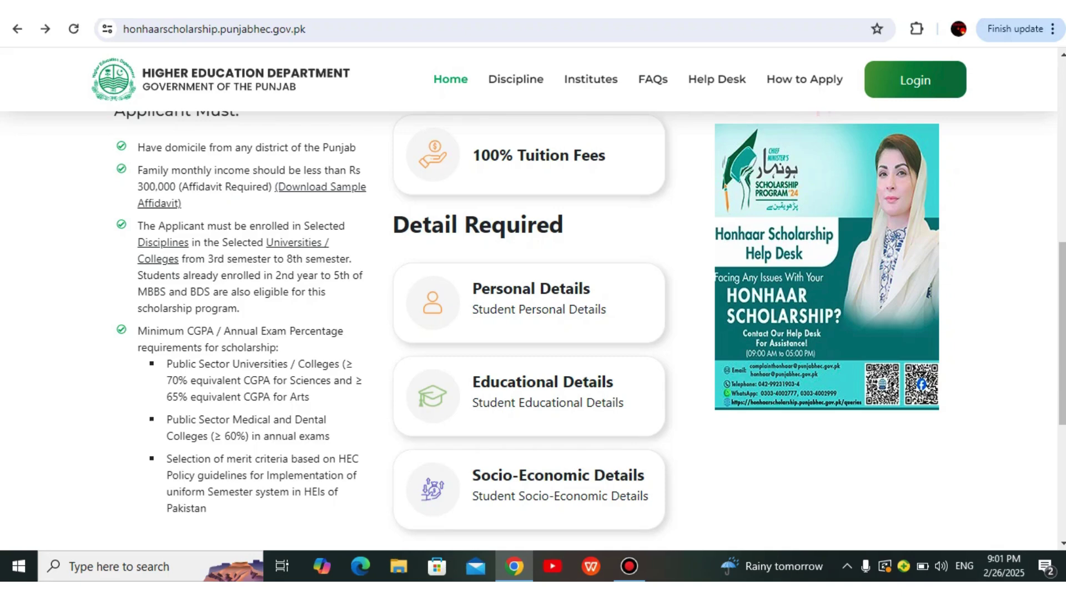
left_click_drag(167, 380, 190, 380)
left_click_drag(167, 397, 188, 397)
left_click(188, 397)
left_click_drag(223, 436, 246, 436)
left_click(246, 436)
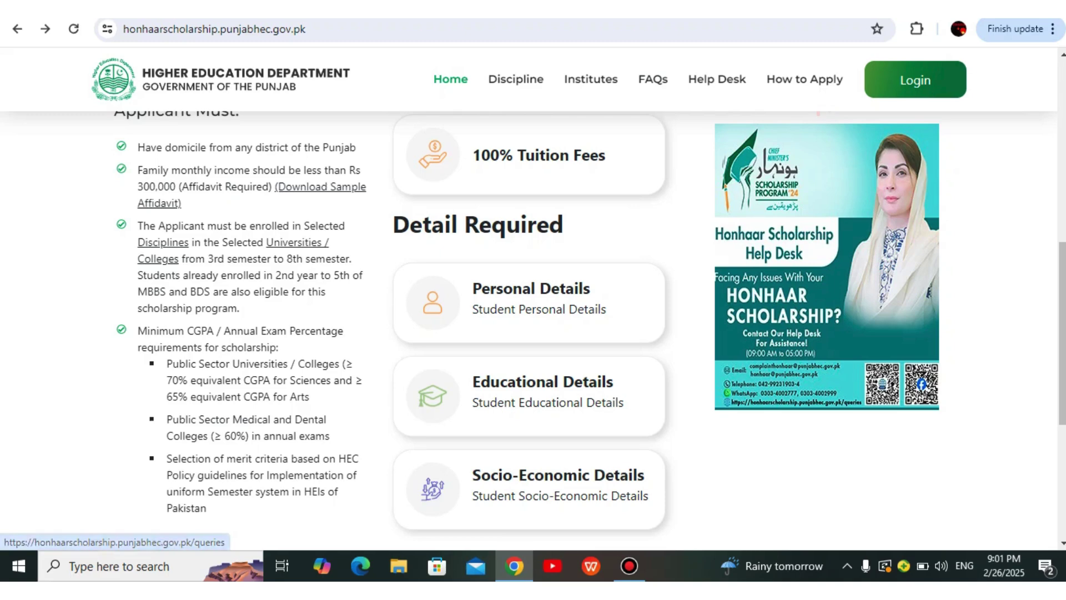
Start a new scholarship application and choose University as the institute type on the account registration form.
scroll(1062, 333, "up", 2)
scroll(533, 334, "up", 4)
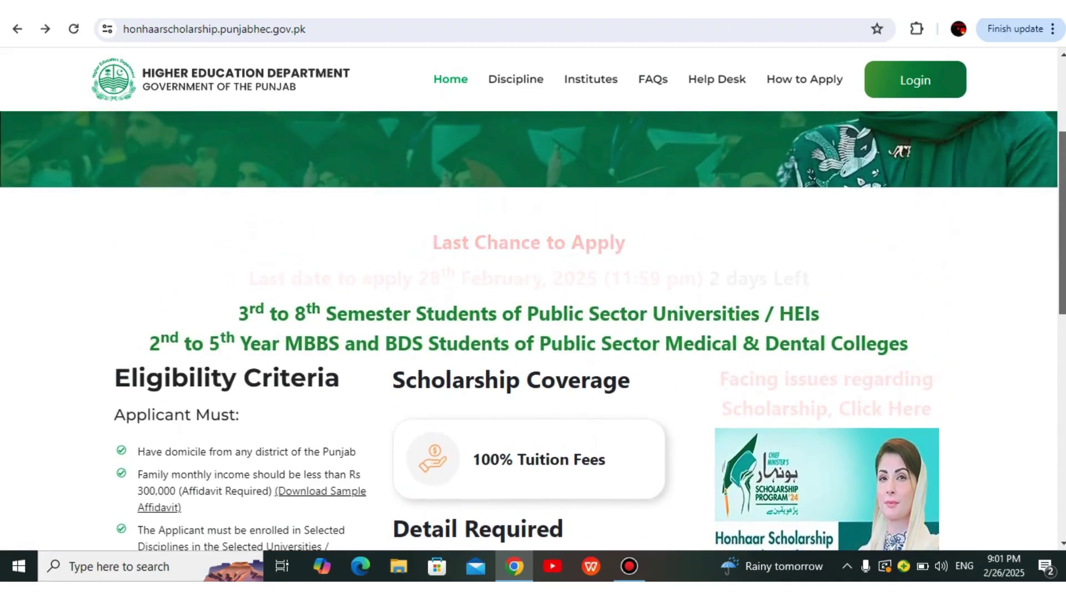
scroll(533, 333, "up", 3)
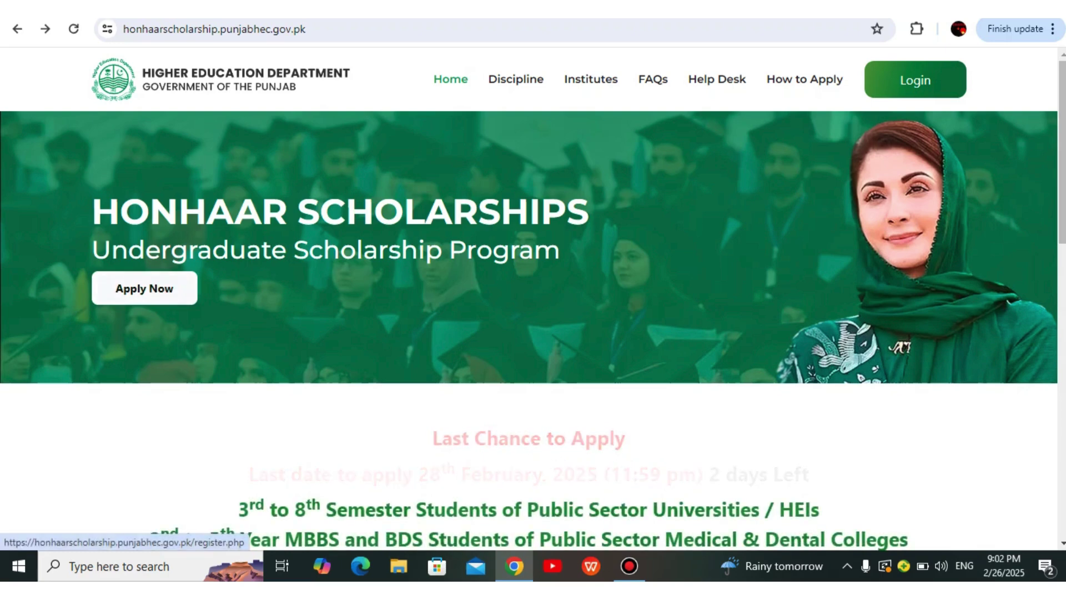
left_click(145, 289)
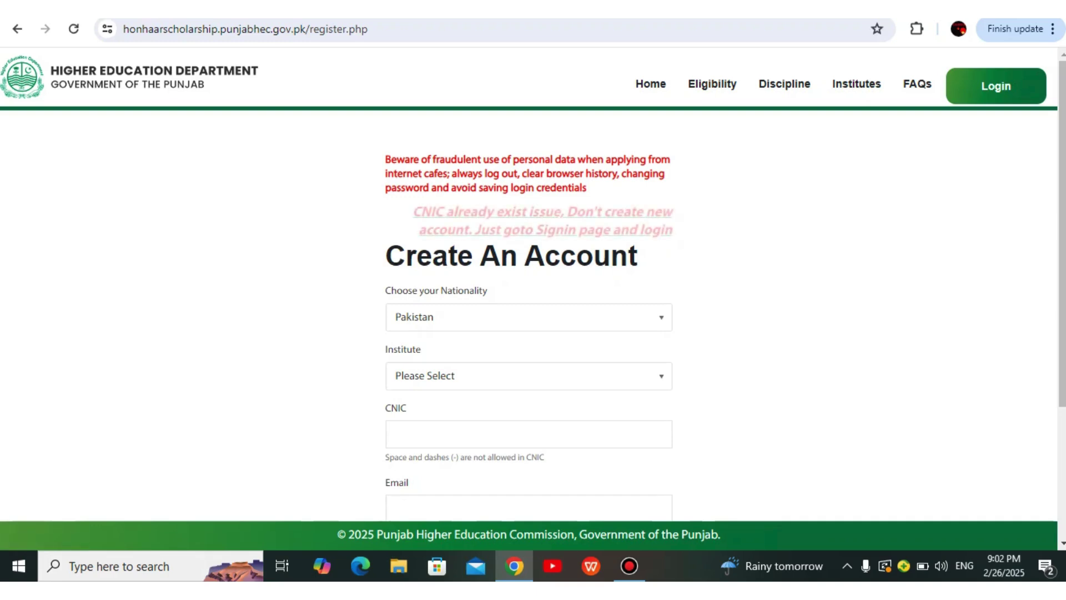
scroll(533, 283, "down", 2)
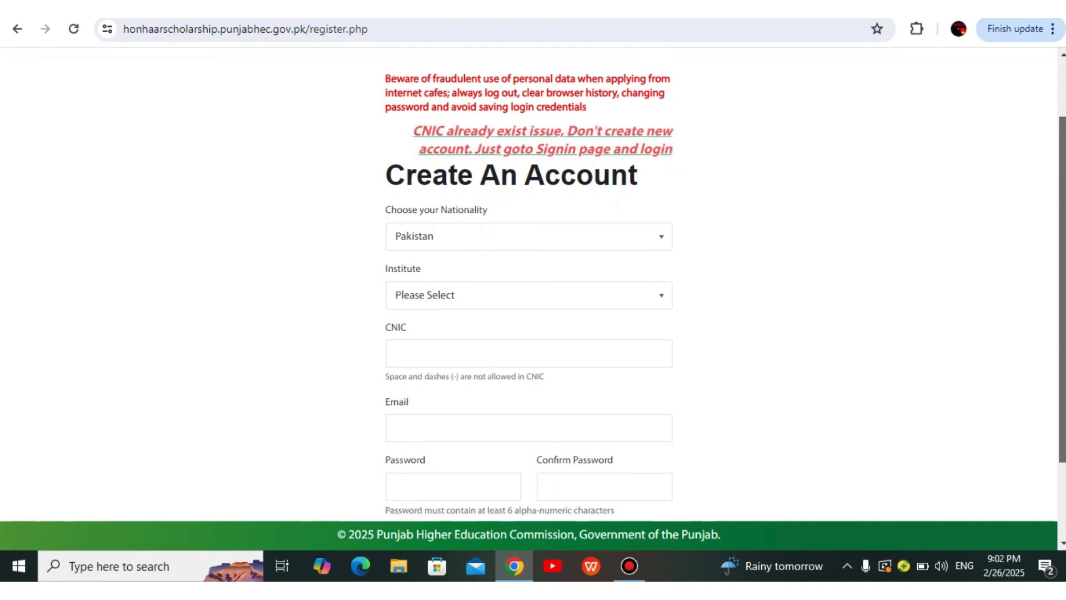
left_click(529, 295)
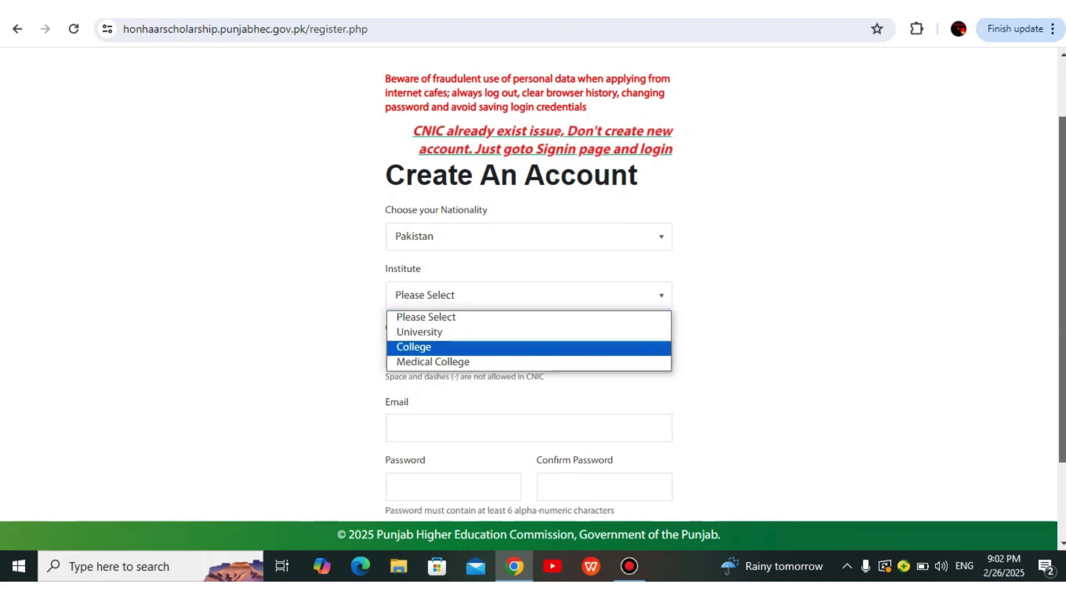
left_click(528, 333)
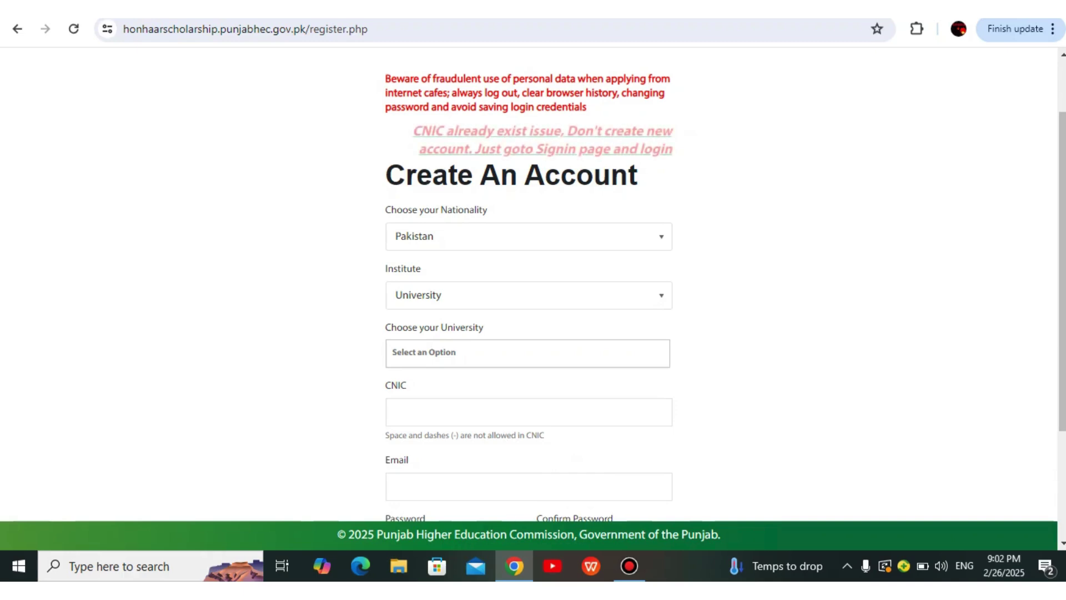
Examine the list of selectable universities and the remaining account fields for CNIC, email and password.
left_click(527, 353)
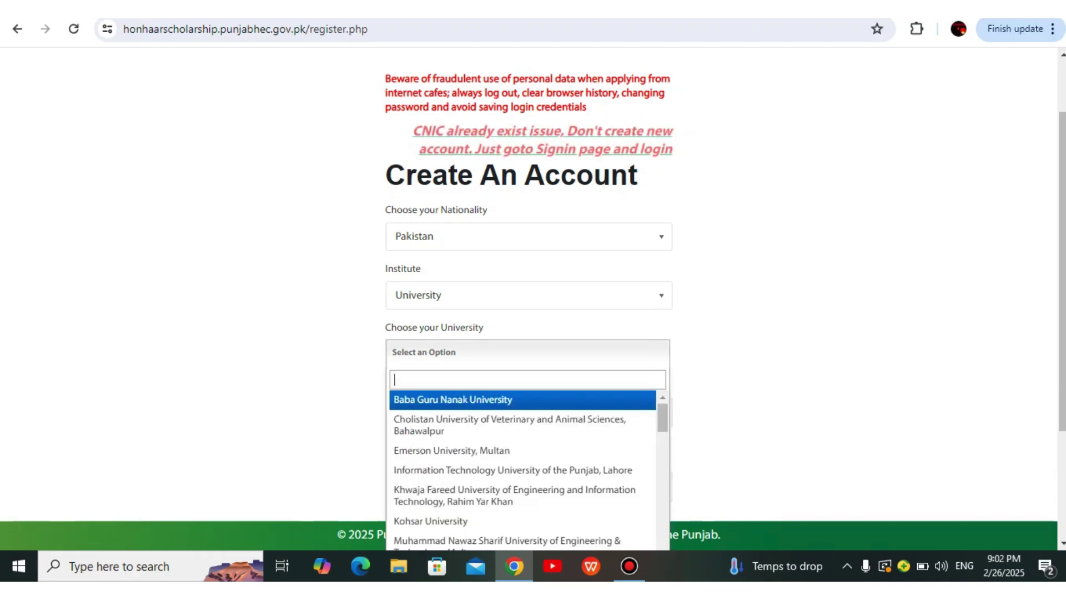
scroll(522, 469, "down", 5)
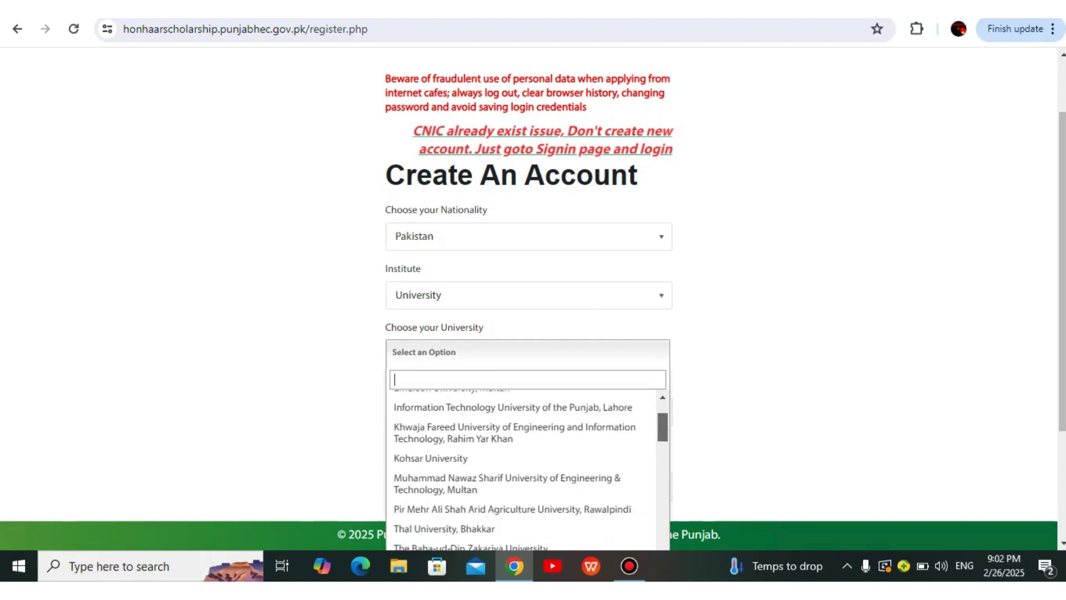
scroll(522, 469, "down", 5)
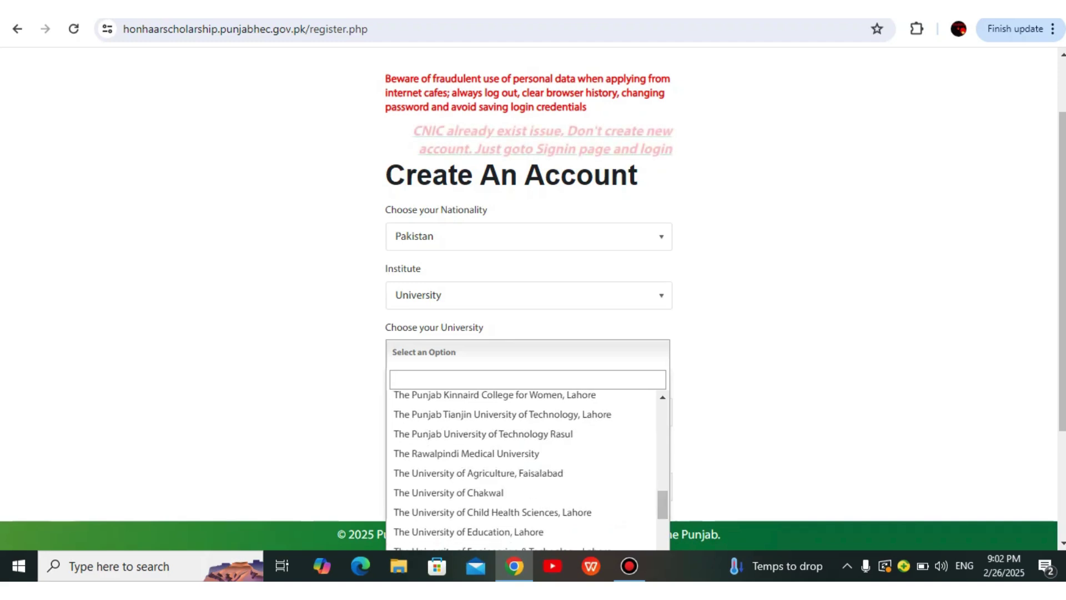
key("Escape")
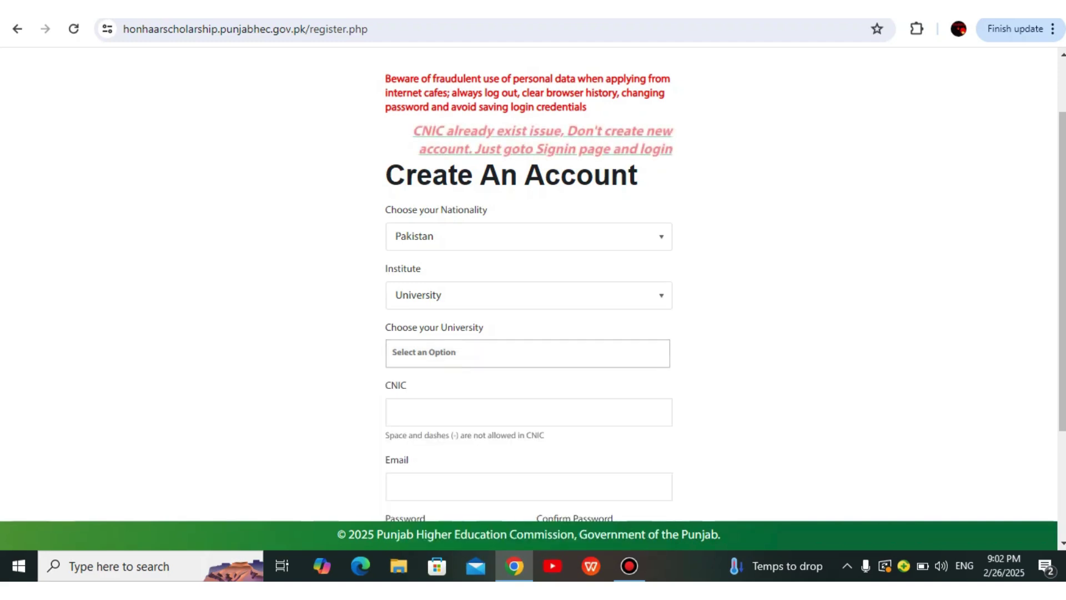
scroll(528, 284, "down", 3)
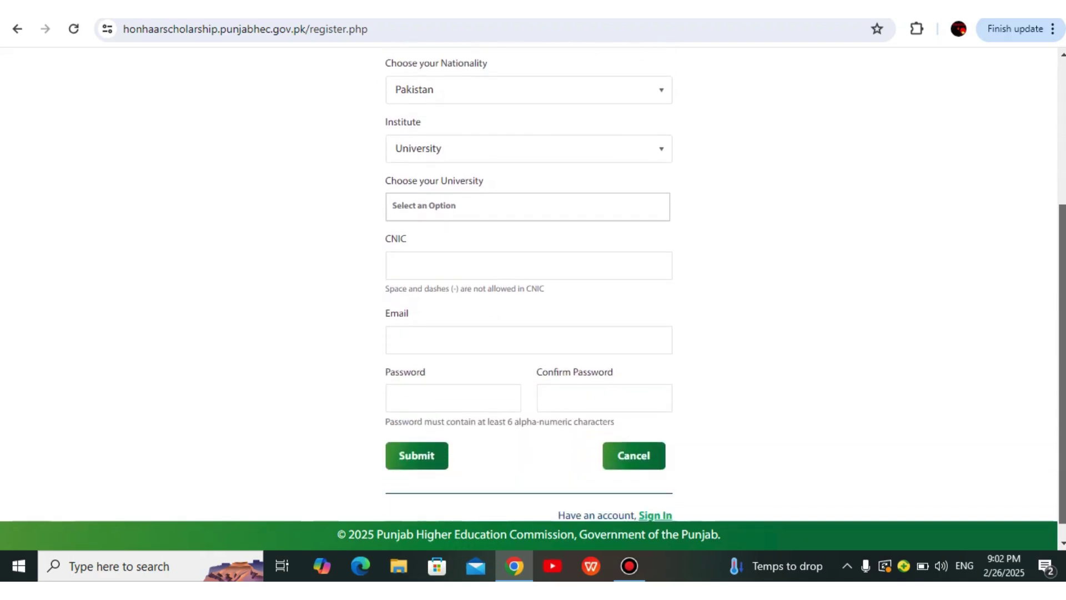
scroll(529, 284, "up", 1)
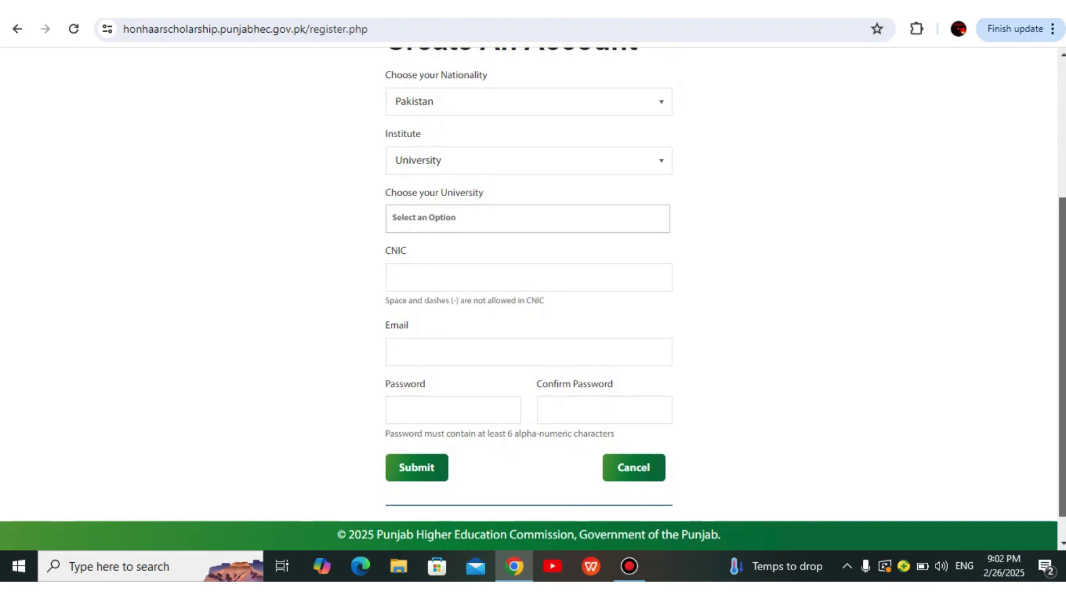
scroll(528, 283, "down", 1)
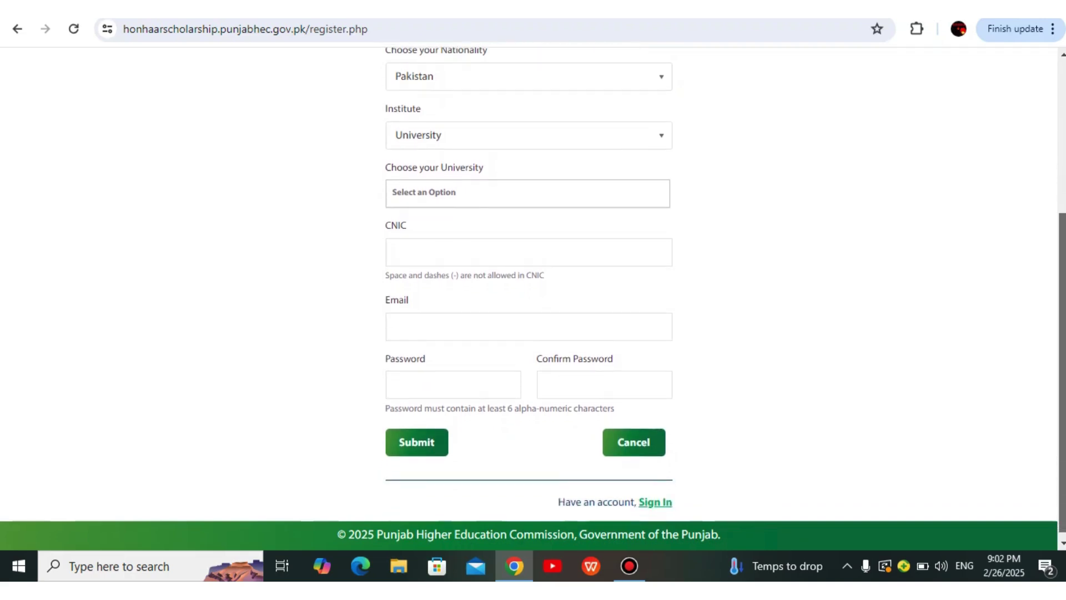
scroll(529, 284, "up", 5)
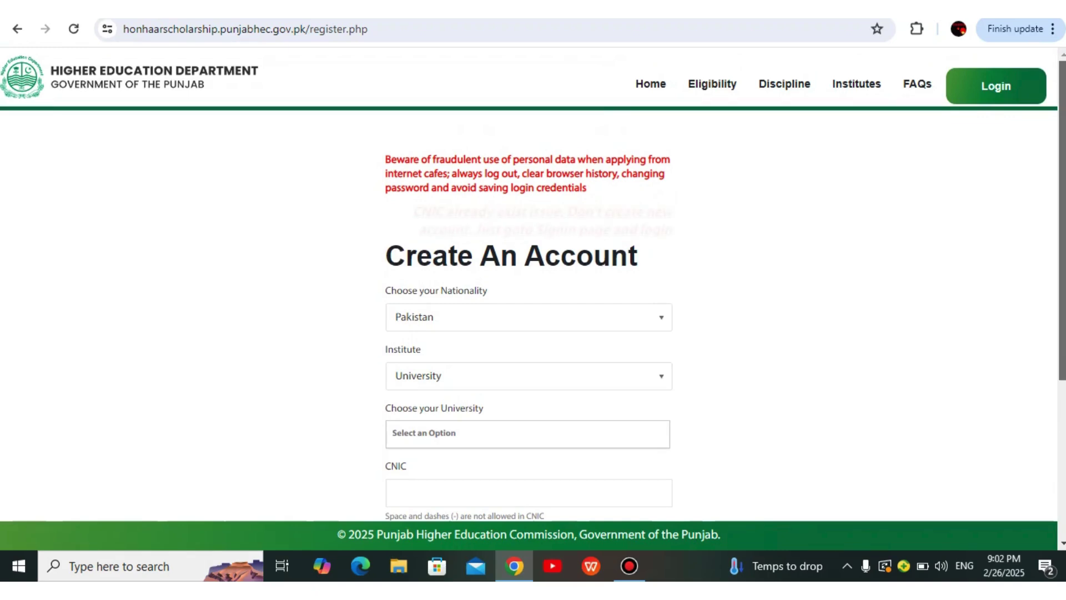
left_click(629, 566)
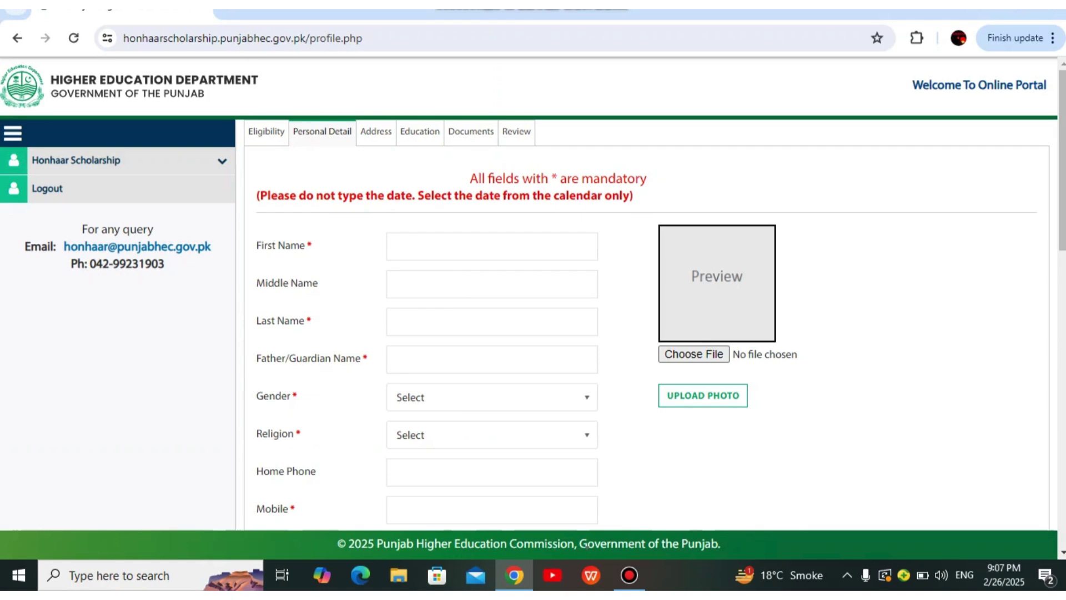
Download the sample affidavit from the portal's Eligibility section and open Affidavit_HONHAAR.docx in WPS Office.
left_click(267, 132)
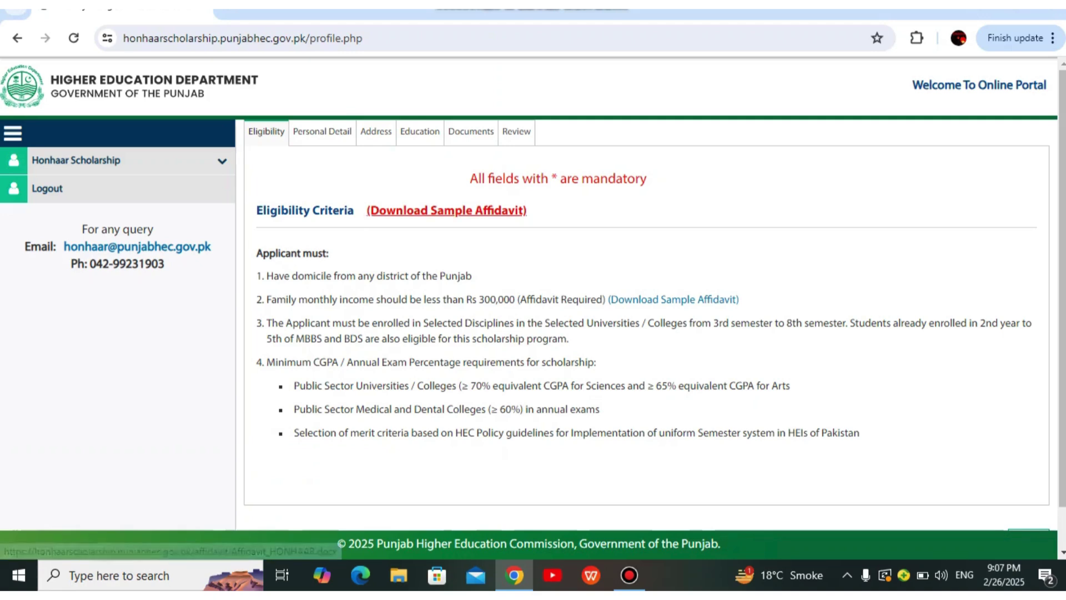
left_click(447, 210)
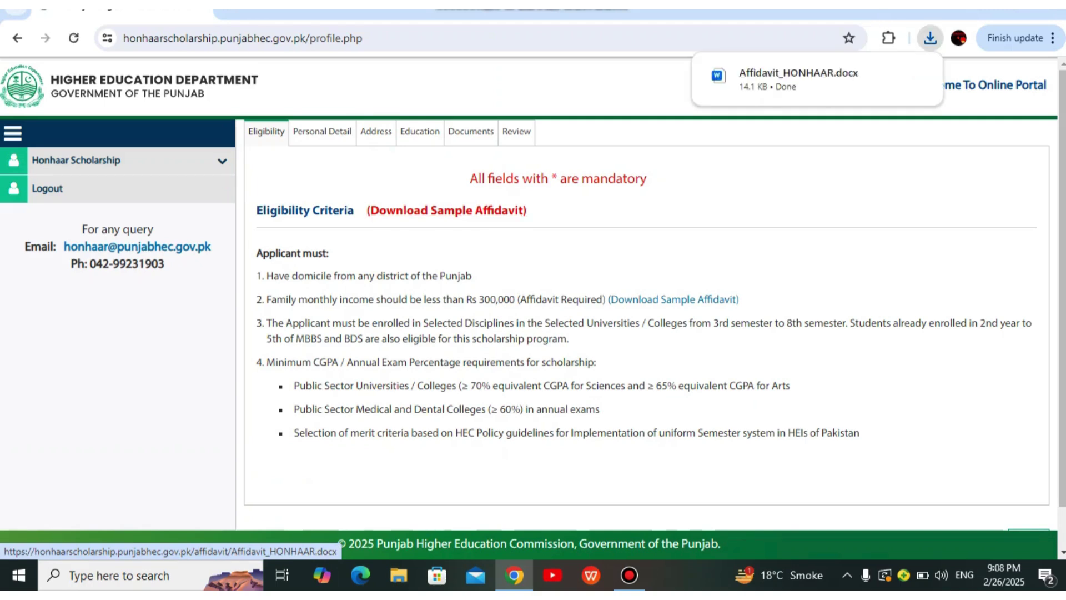
mouse_move(800, 80)
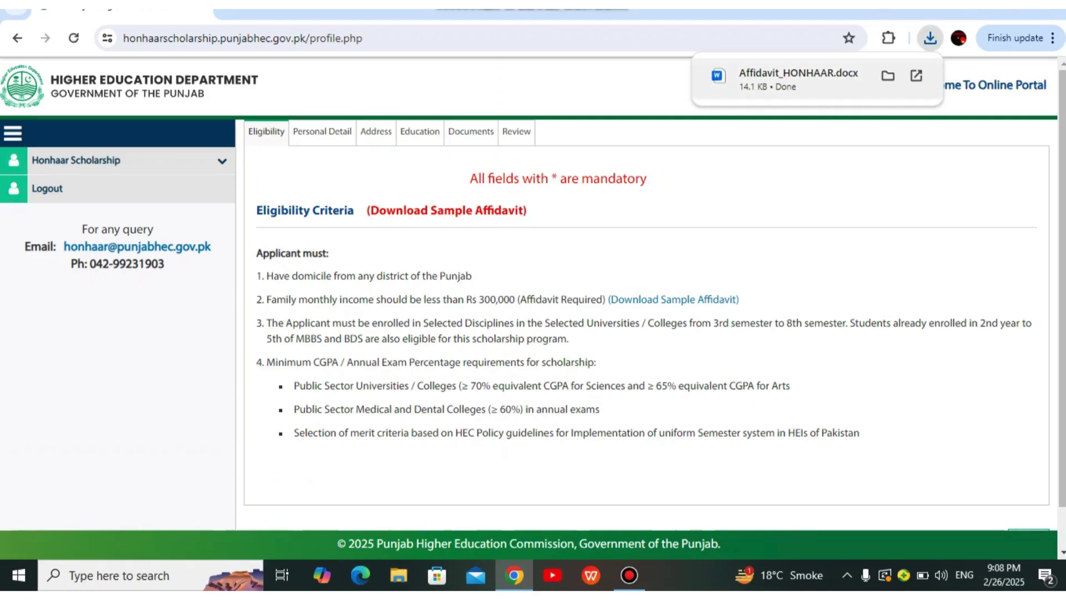
left_click(800, 80)
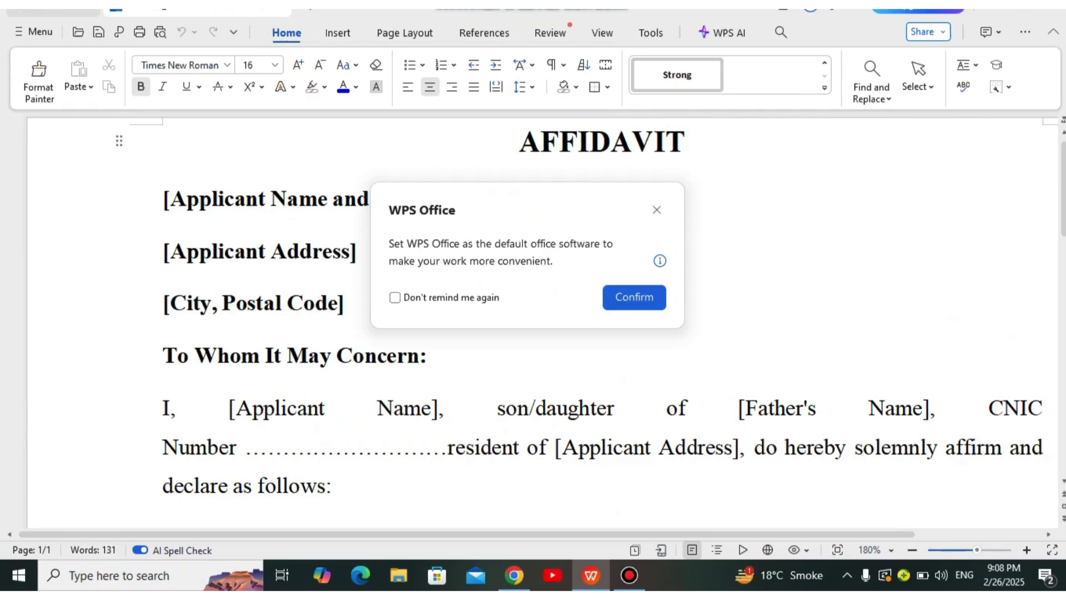
left_click(657, 209)
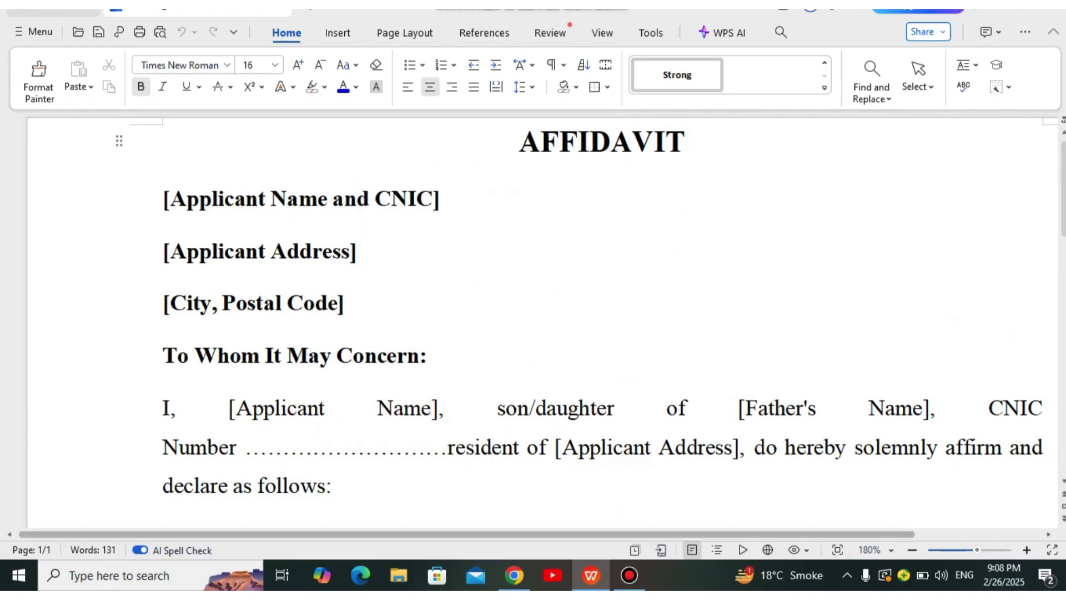
Read through the affidavit template, examining the applicant placeholders, numbered declarations, deponent and witness blocks, and date and place.
left_click_drag(466, 534, 513, 534)
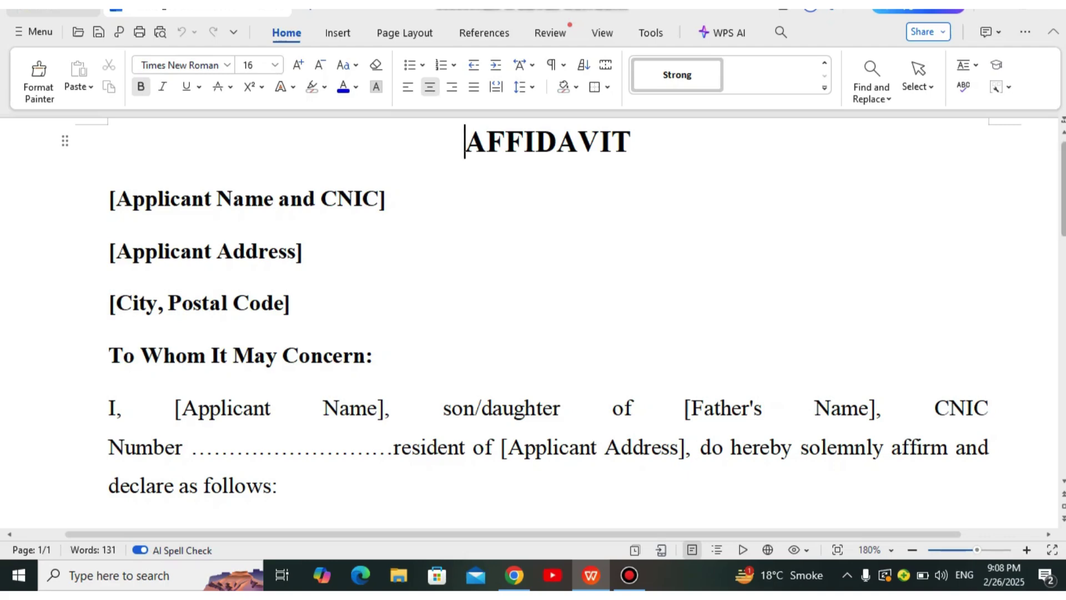
scroll(534, 320, "down", 3)
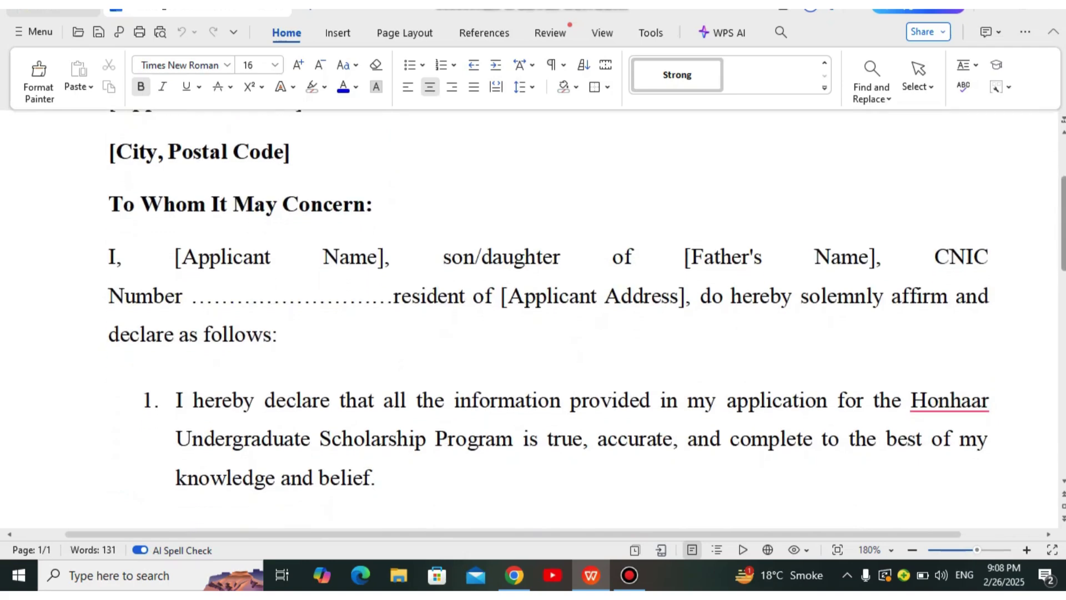
scroll(533, 319, "down", 1)
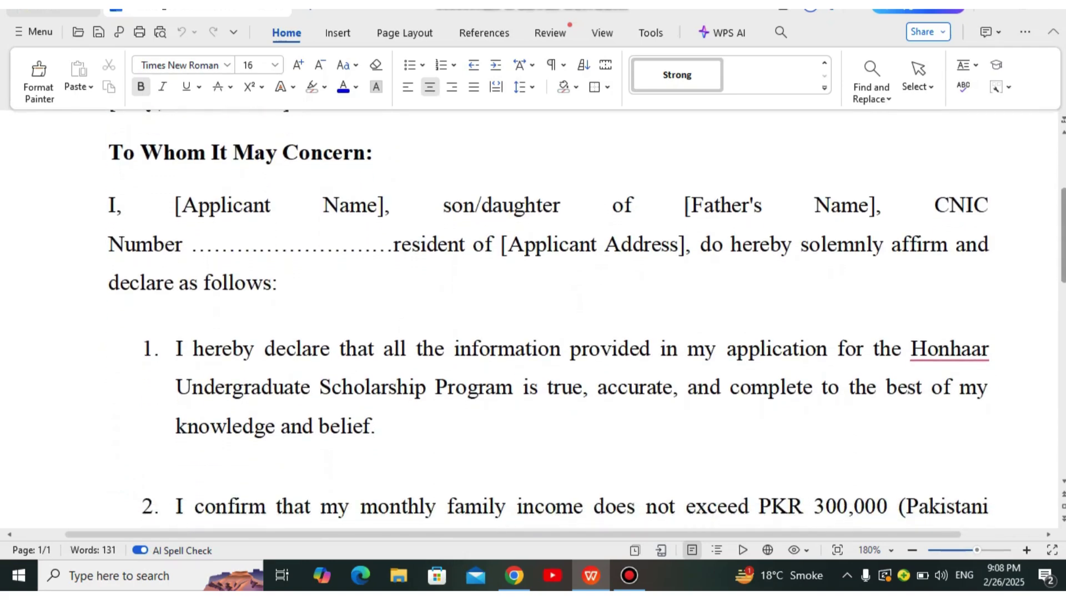
scroll(533, 319, "down", 1)
scroll(533, 319, "down", 3)
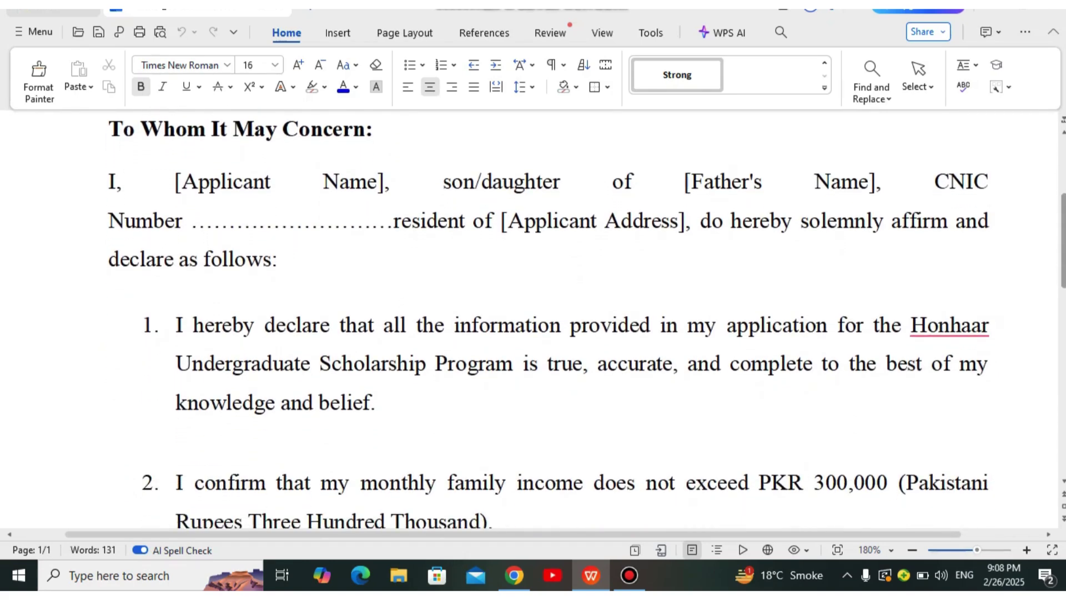
scroll(533, 319, "down", 5)
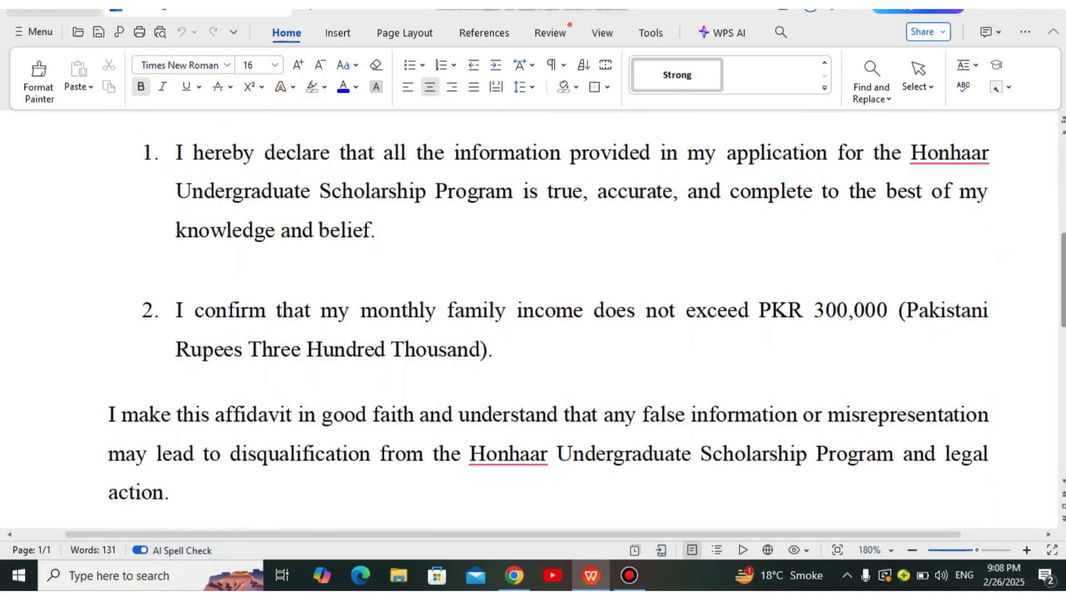
scroll(533, 319, "down", 3)
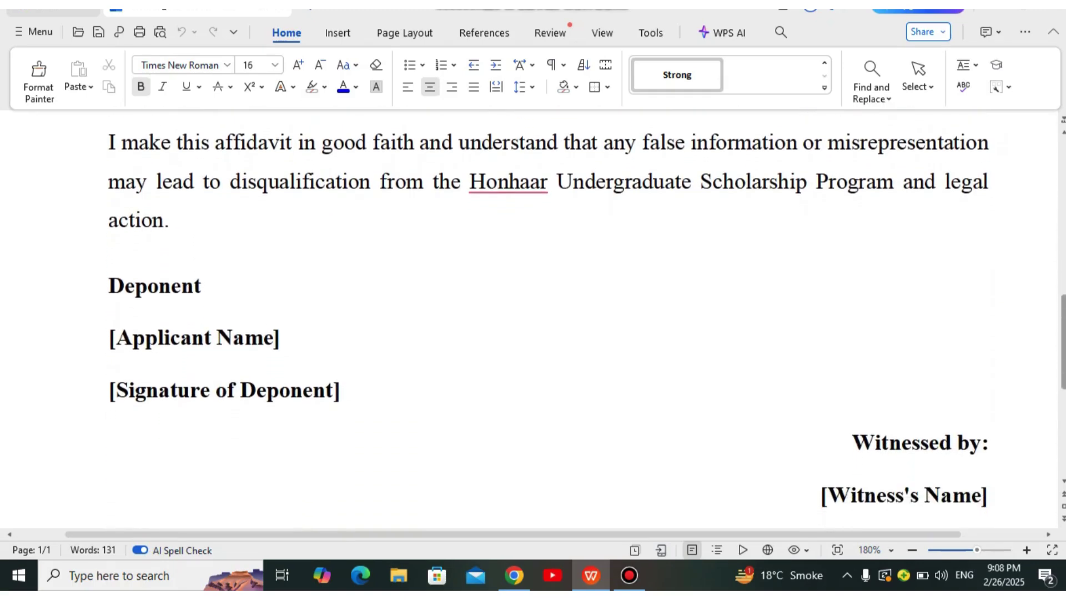
scroll(533, 319, "down", 1)
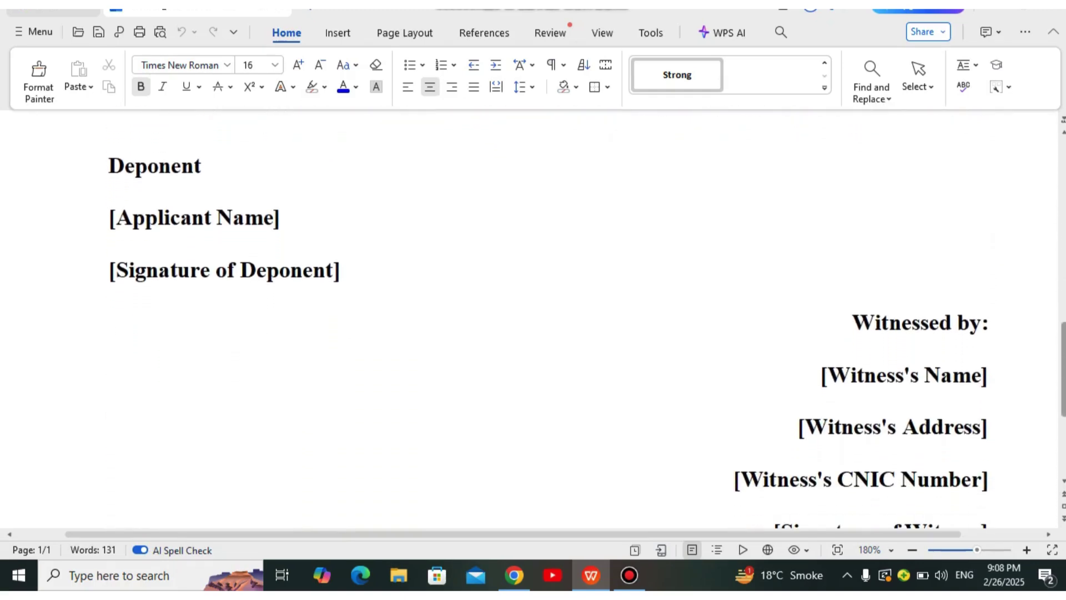
scroll(533, 319, "down", 1)
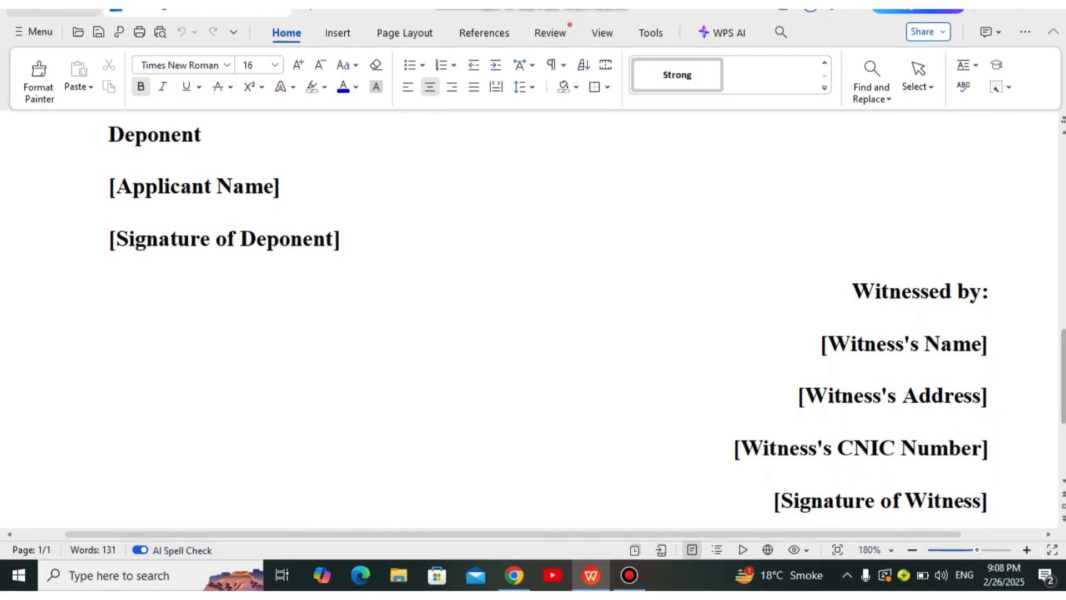
scroll(533, 319, "down", 2)
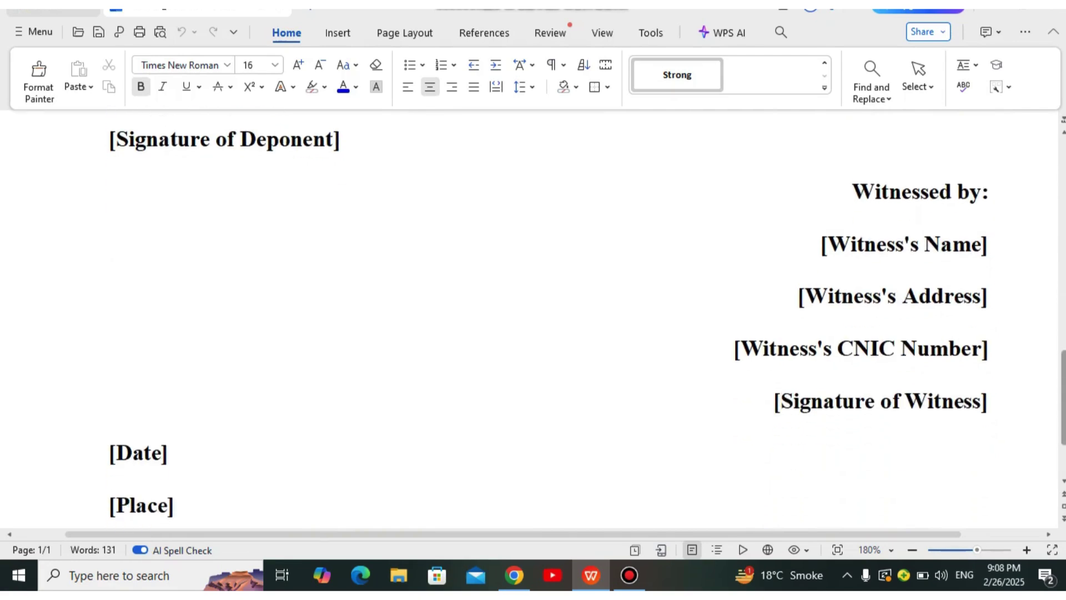
Review the affidavit's deponent signature, witness details, date and place placeholders, and return to its heading.
scroll(533, 319, "up", 1)
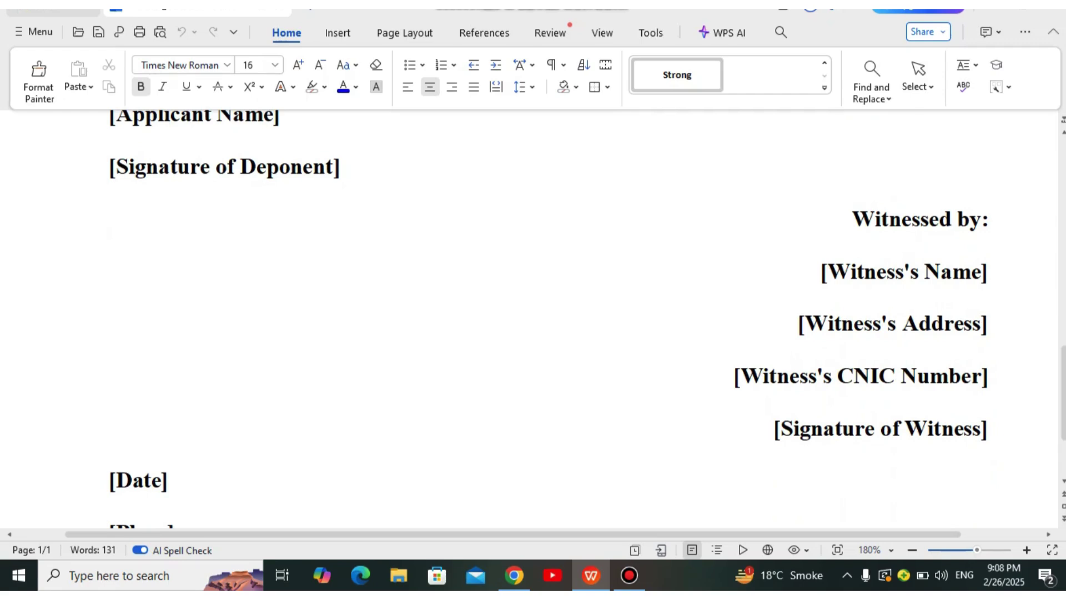
scroll(533, 319, "up", 1)
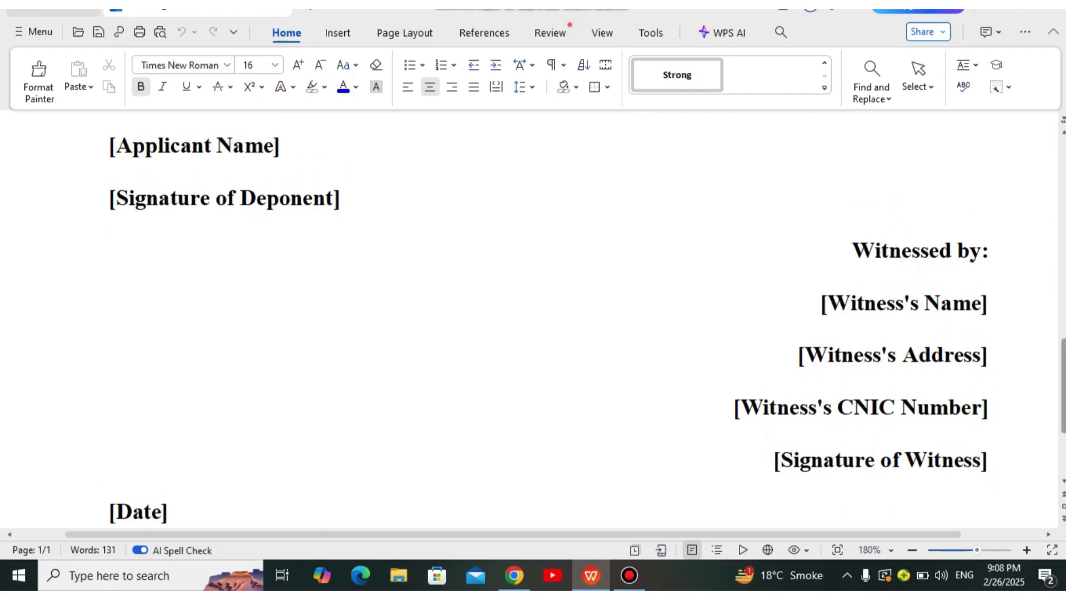
scroll(534, 320, "down", 5)
scroll(533, 320, "up", 3)
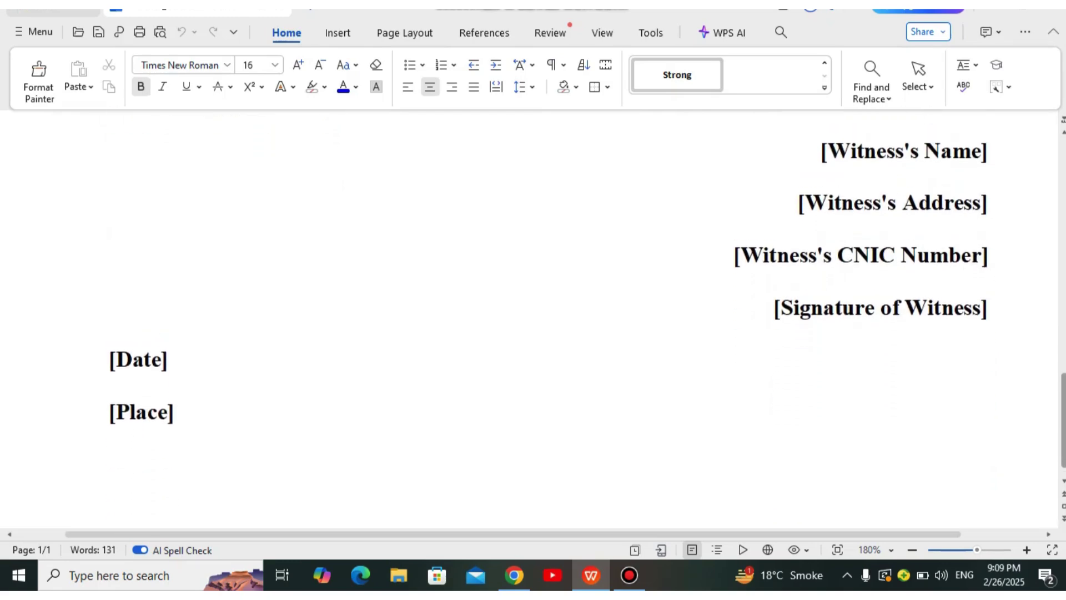
scroll(547, 319, "up", 15)
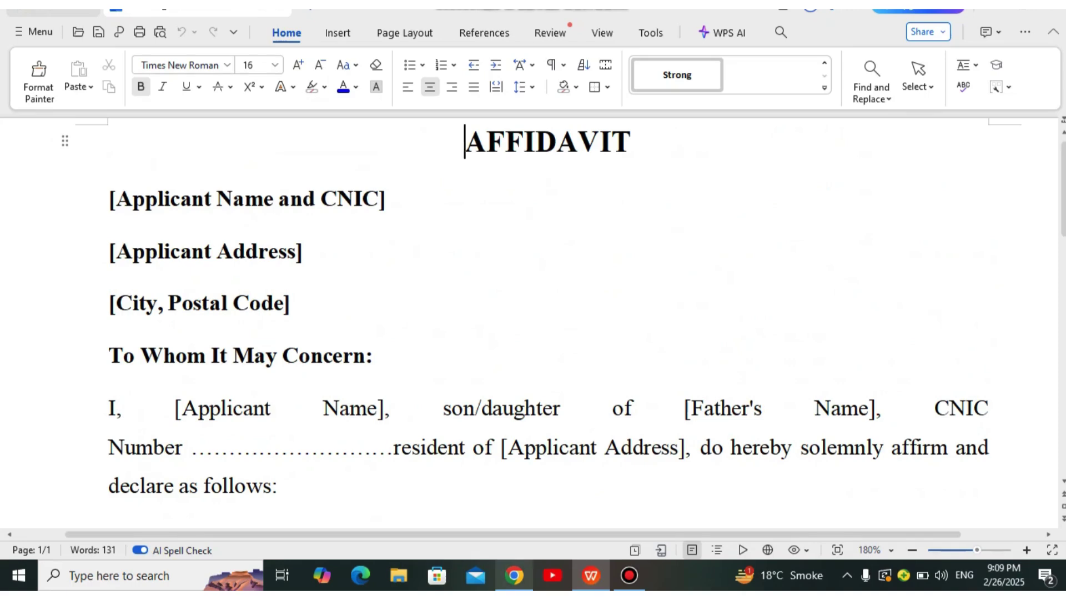
Switch to Chrome and open the Personal Detail section of the Honhaar scholarship application.
left_click(514, 576)
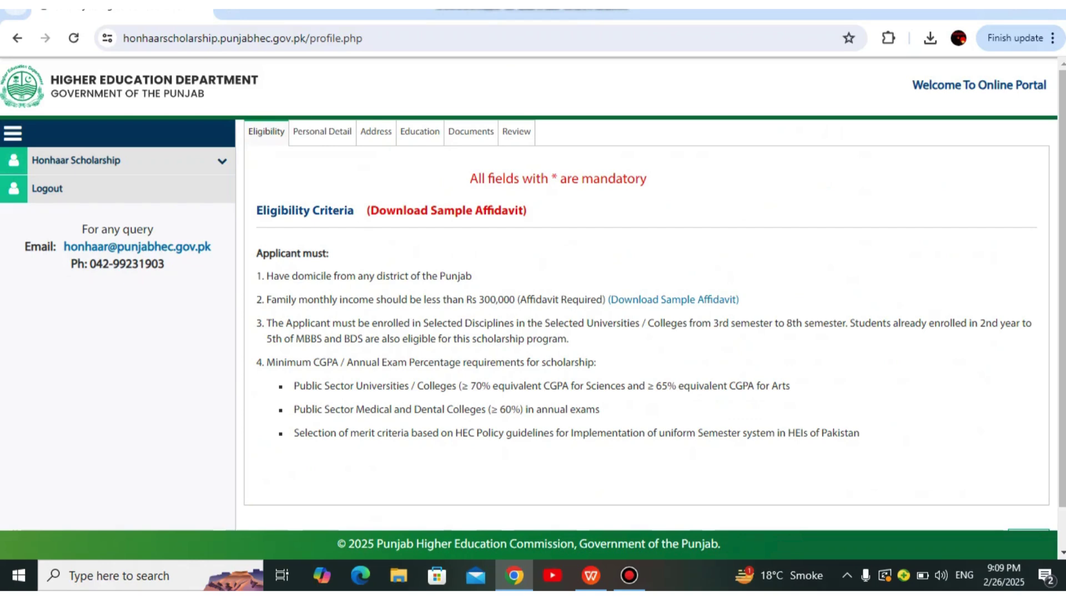
left_click(322, 132)
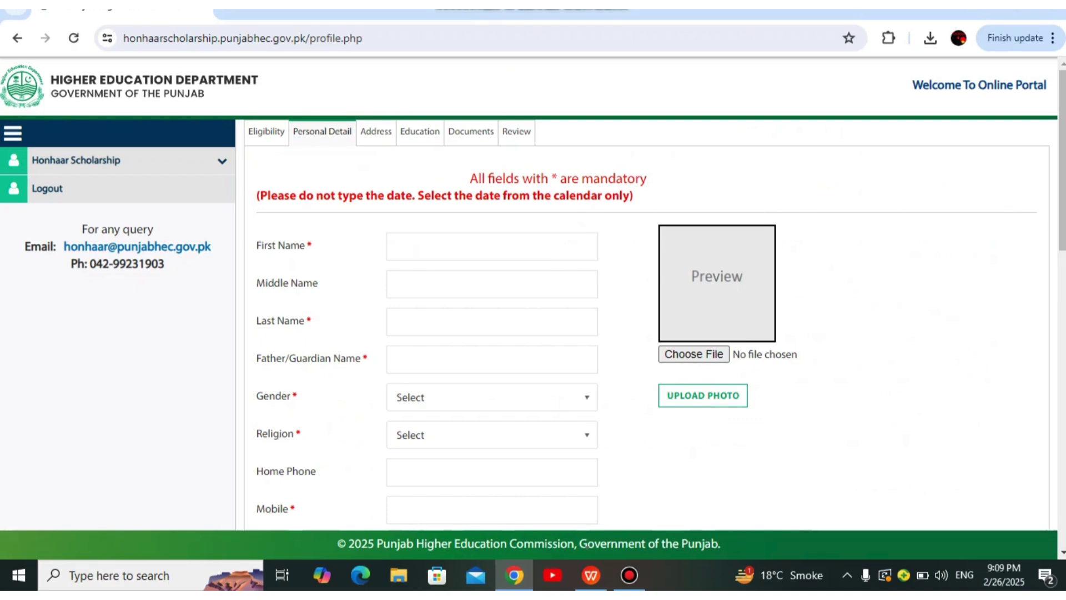
double_click(554, 179)
left_click(556, 179)
Examine the Personal Detail fields, from name, photo and institute details to biographical information, family income, passport and dual nationality.
scroll(533, 293, "down", 1)
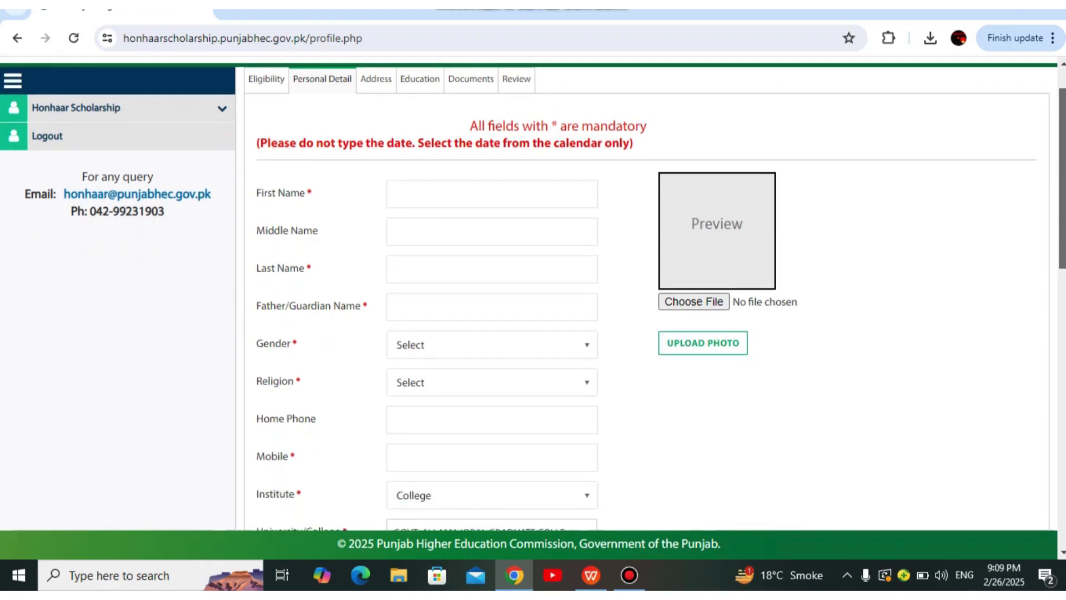
scroll(533, 293, "down", 1)
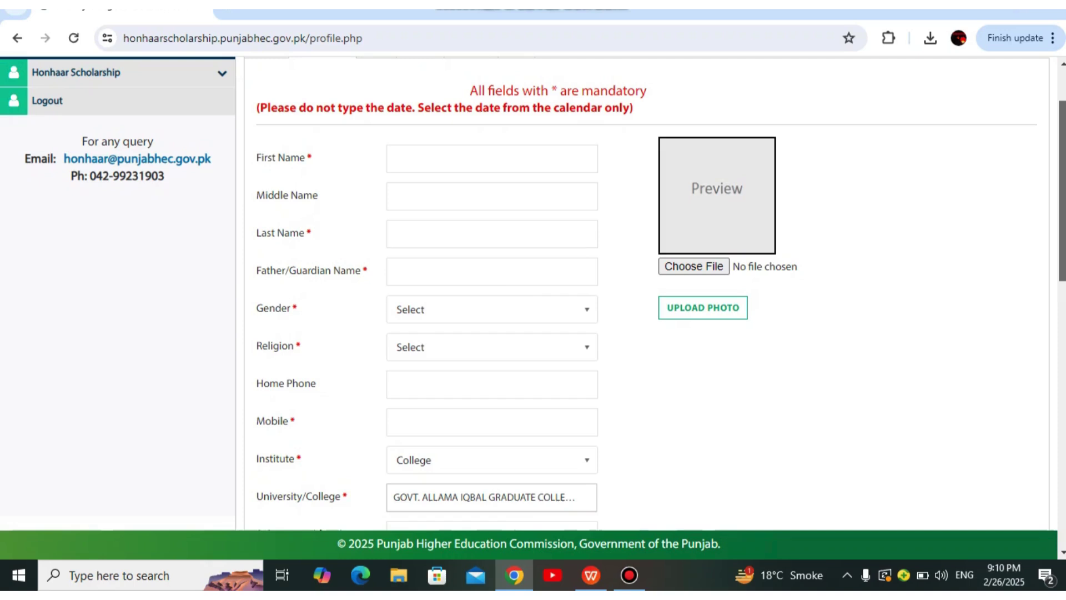
scroll(533, 293, "down", 3)
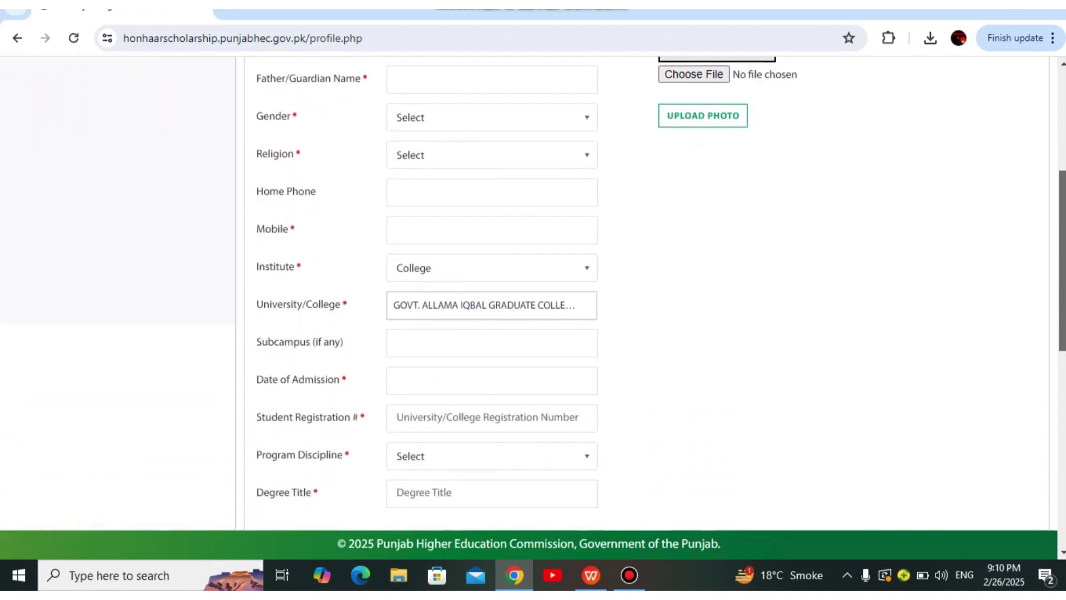
scroll(661, 293, "down", 1)
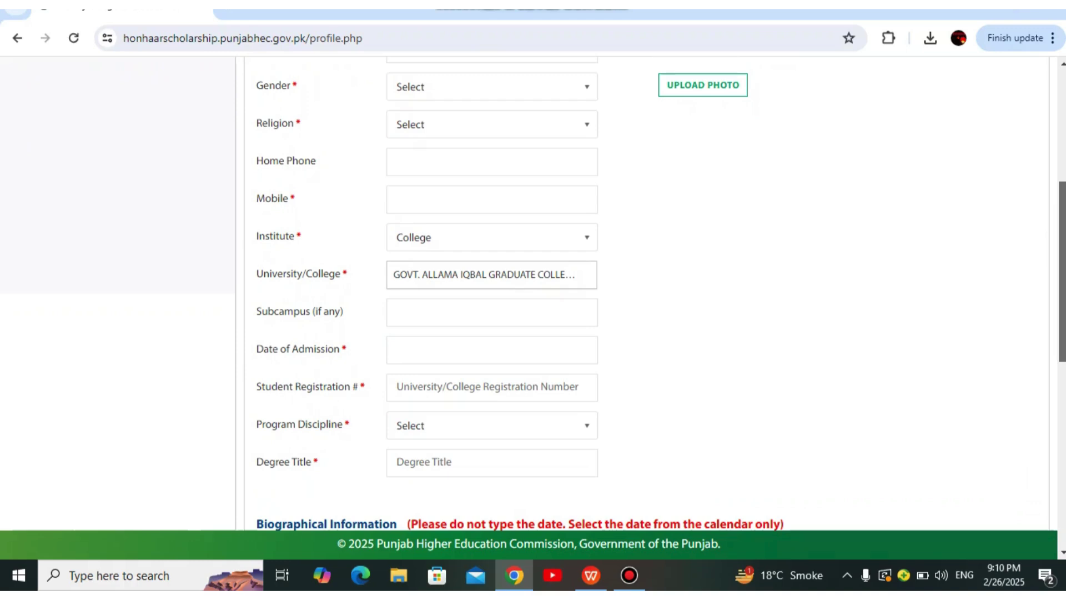
scroll(661, 293, "down", 2)
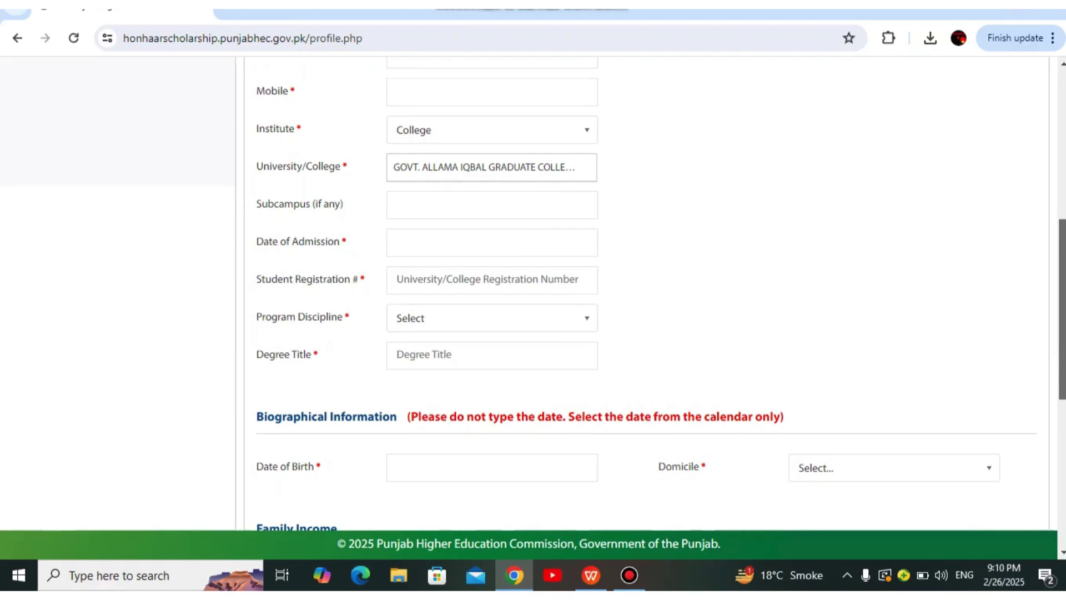
scroll(659, 293, "down", 2)
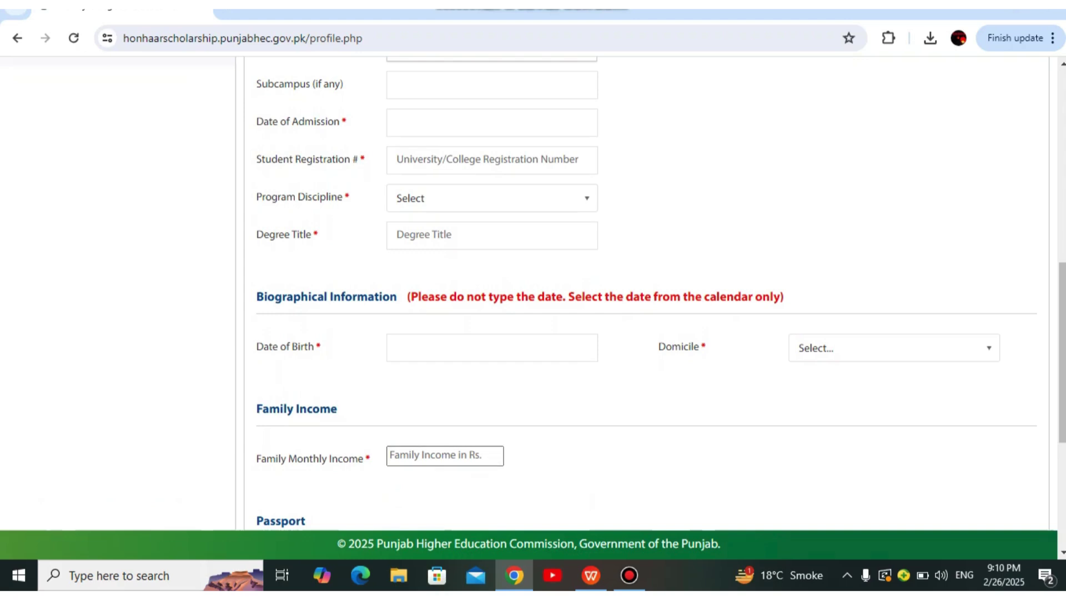
scroll(647, 293, "down", 2)
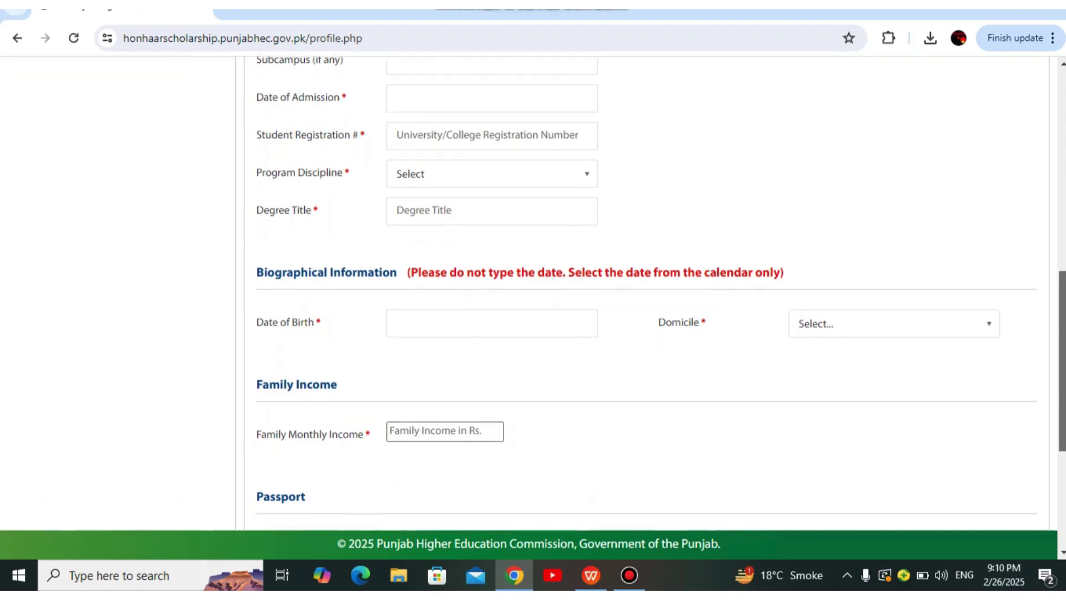
scroll(647, 293, "down", 3)
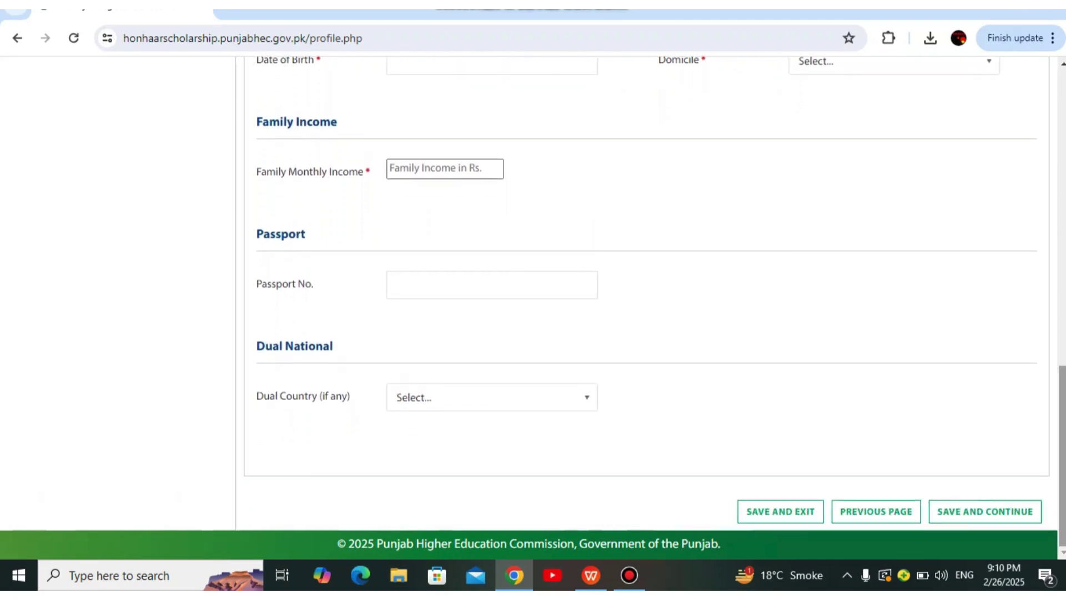
scroll(647, 293, "up", 1)
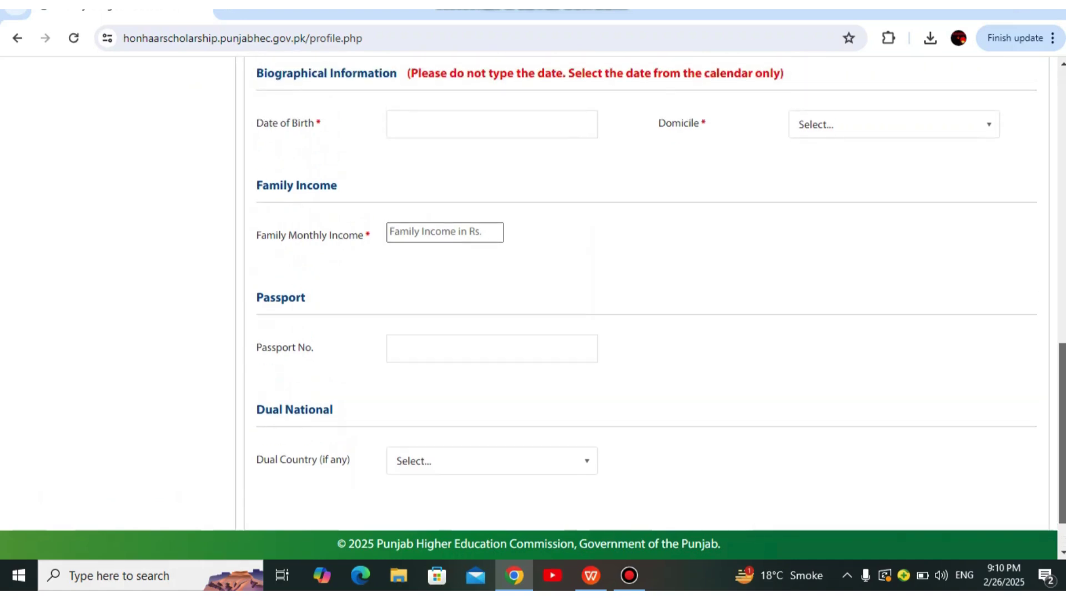
scroll(647, 293, "up", 8)
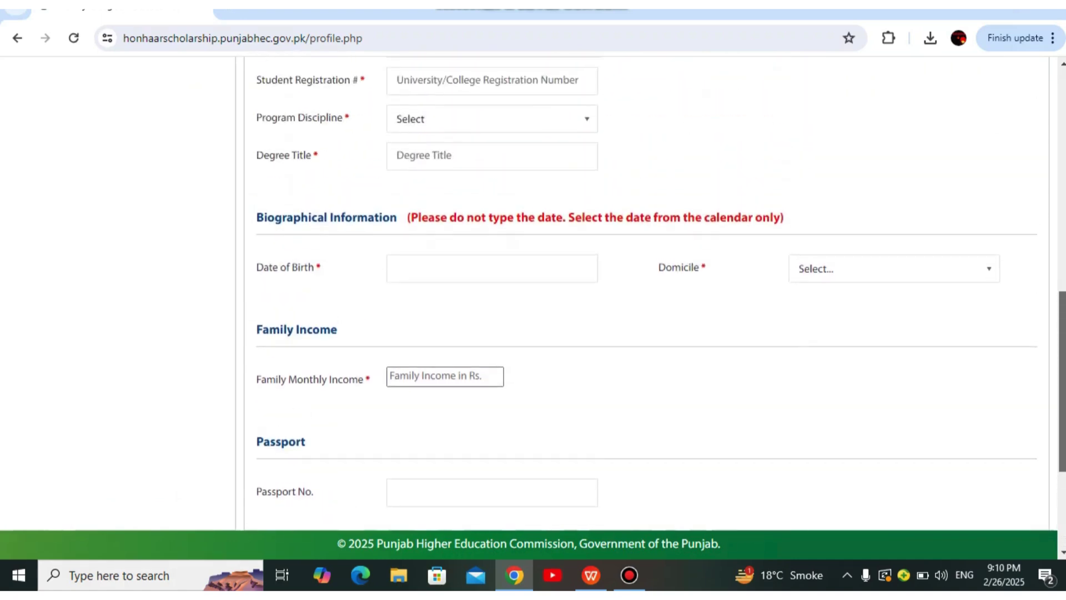
scroll(647, 294, "down", 8)
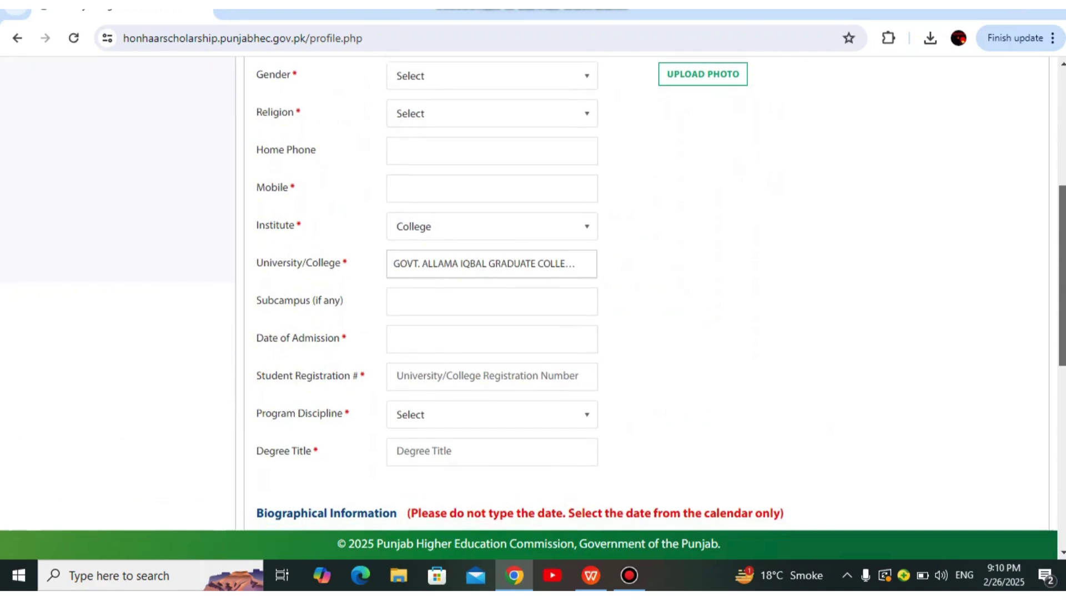
scroll(647, 293, "down", 2)
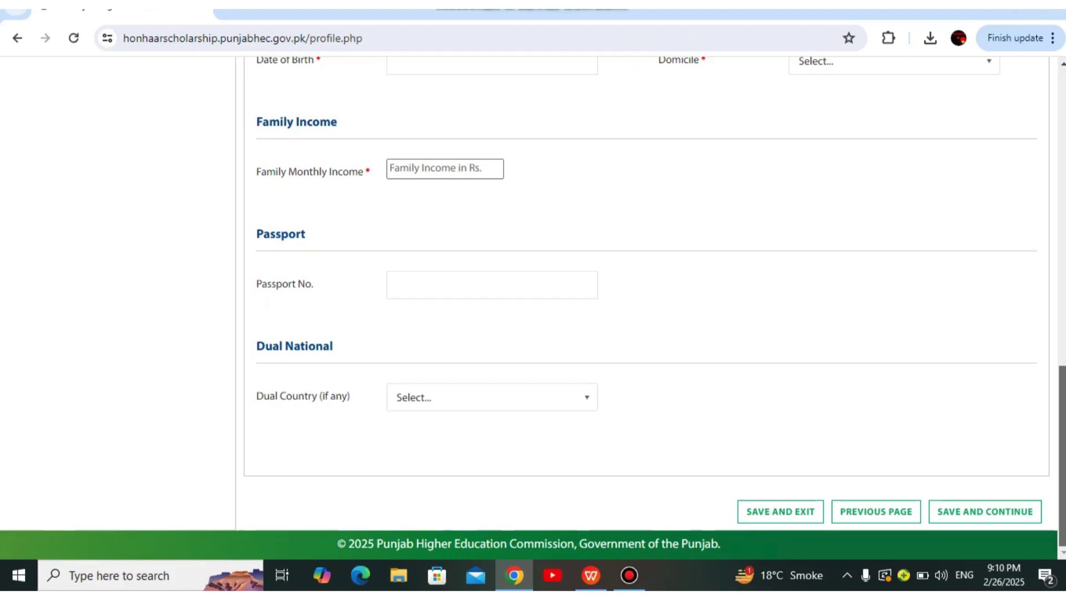
left_click(630, 575)
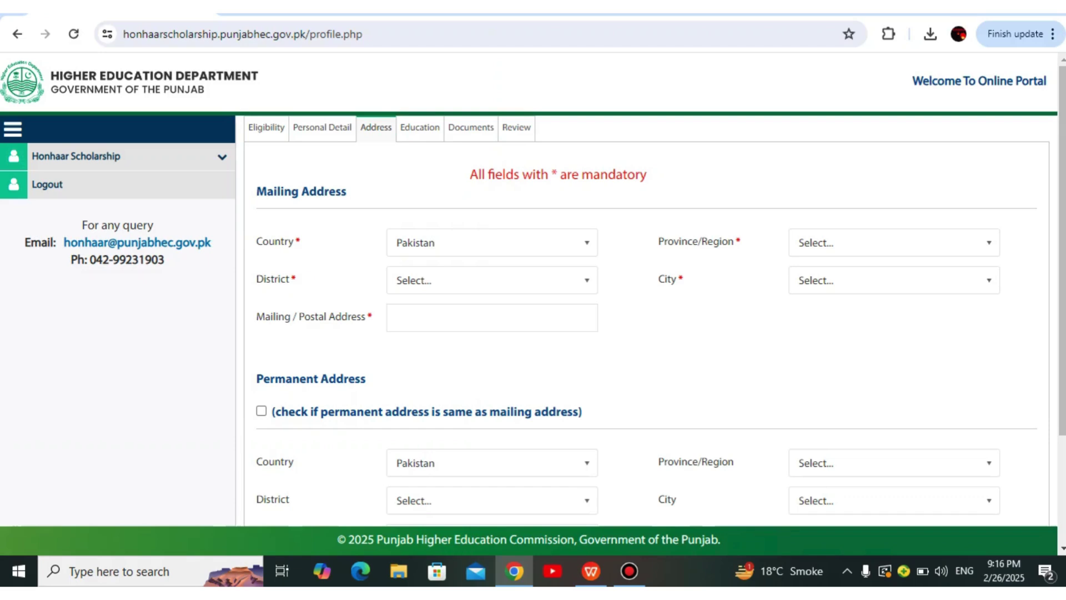
Search Google in a new tab for "resize image online" and open the Image Resizer result.
key("ctrl+t")
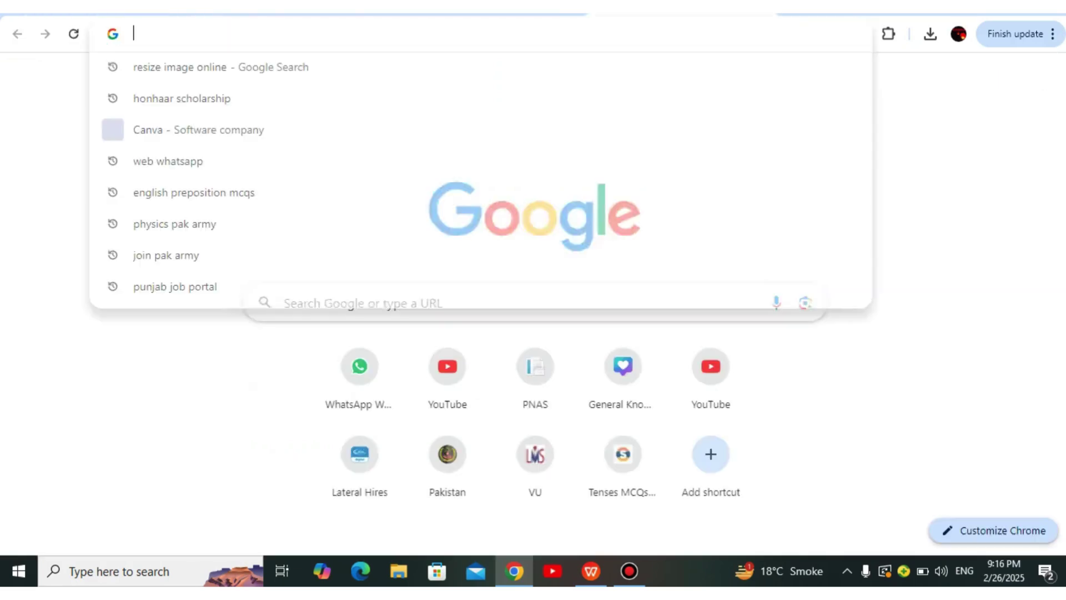
type("re")
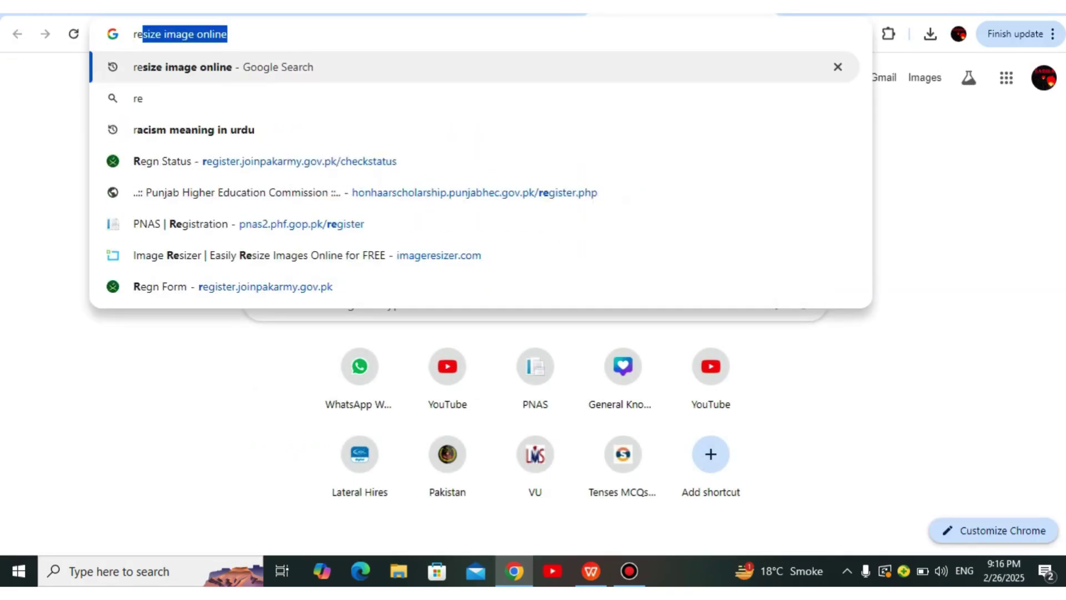
type("size")
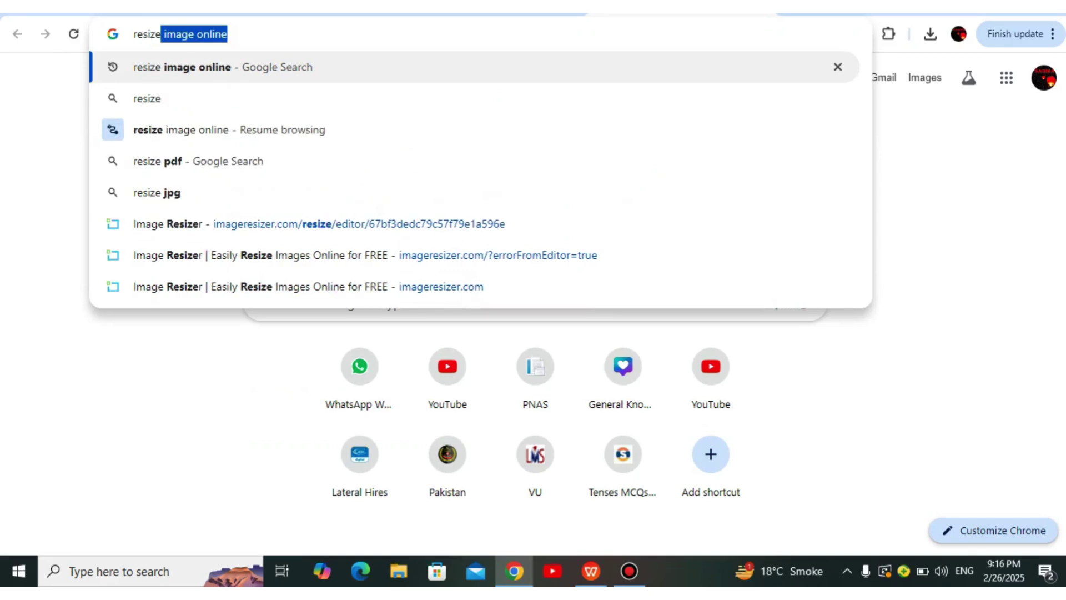
key("Return")
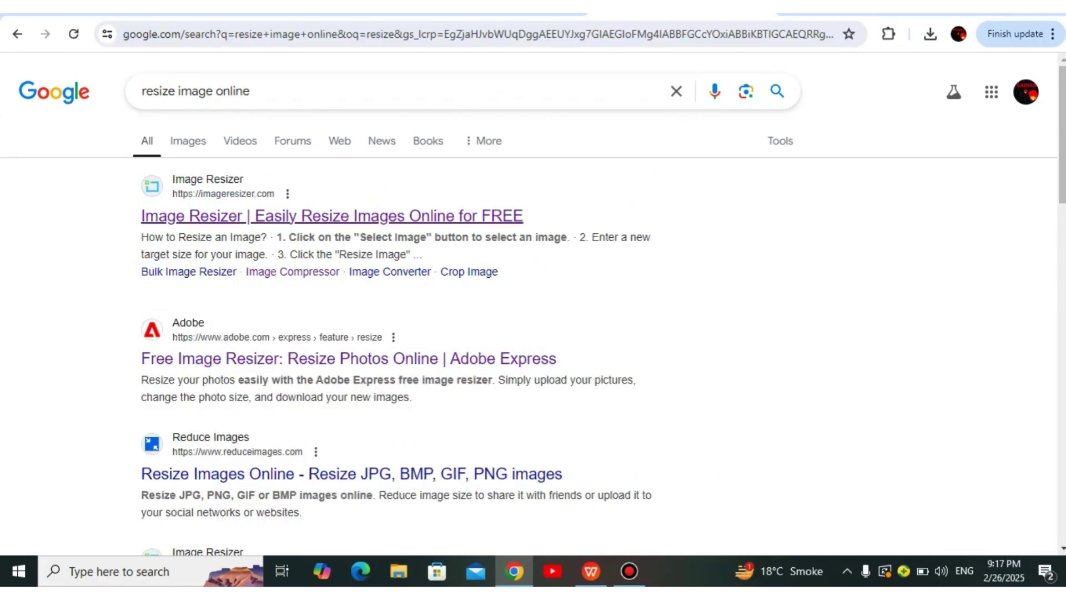
left_click(332, 215)
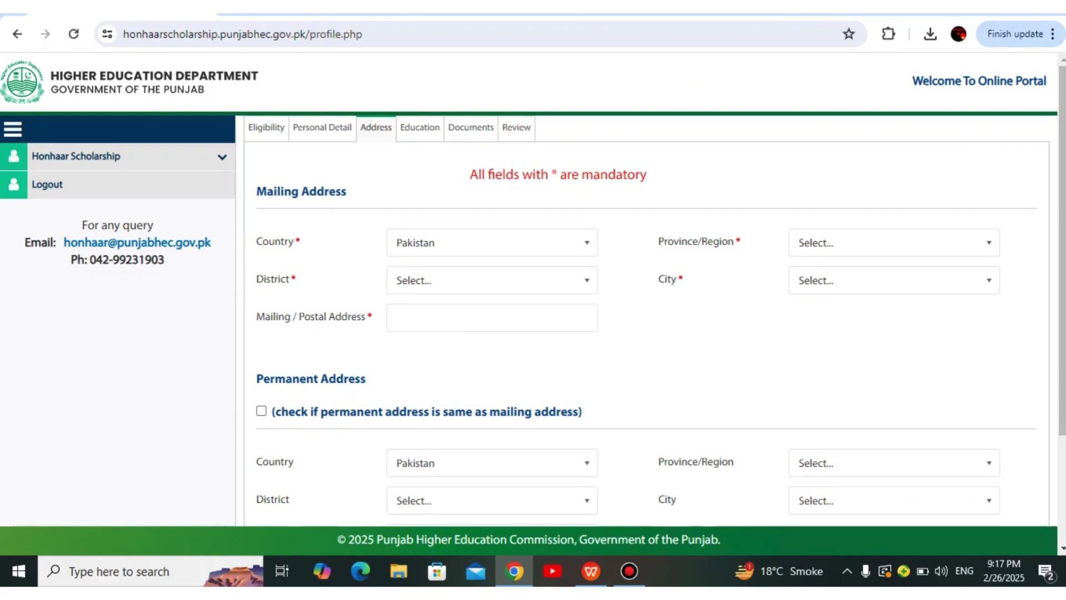
Examine the portal's Address section, covering the mailing address, permanent address and same-as-mailing option.
scroll(533, 289, "down", 1)
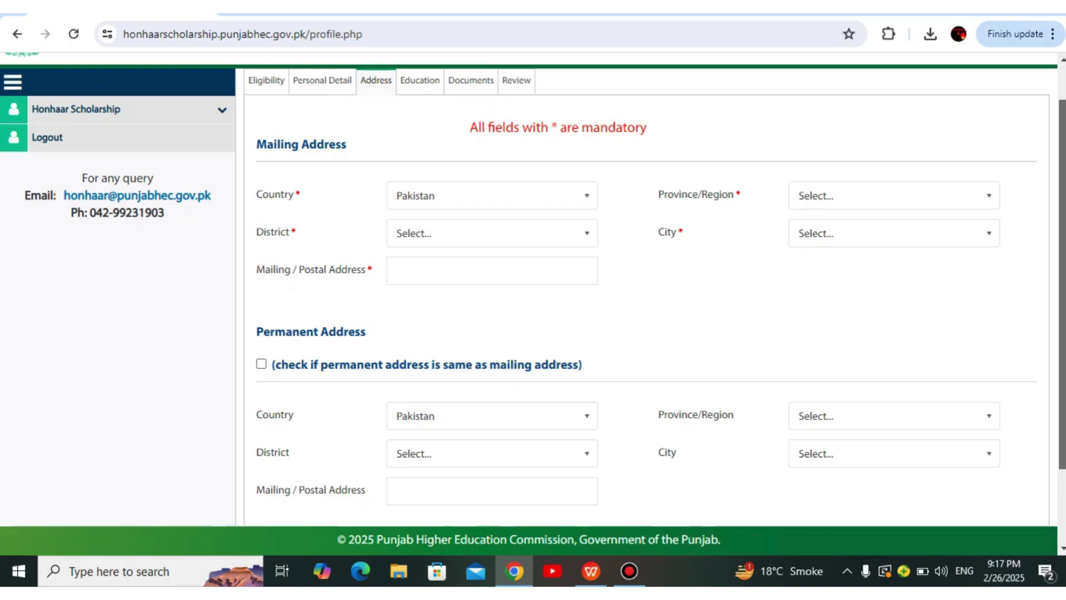
scroll(533, 289, "down", 3)
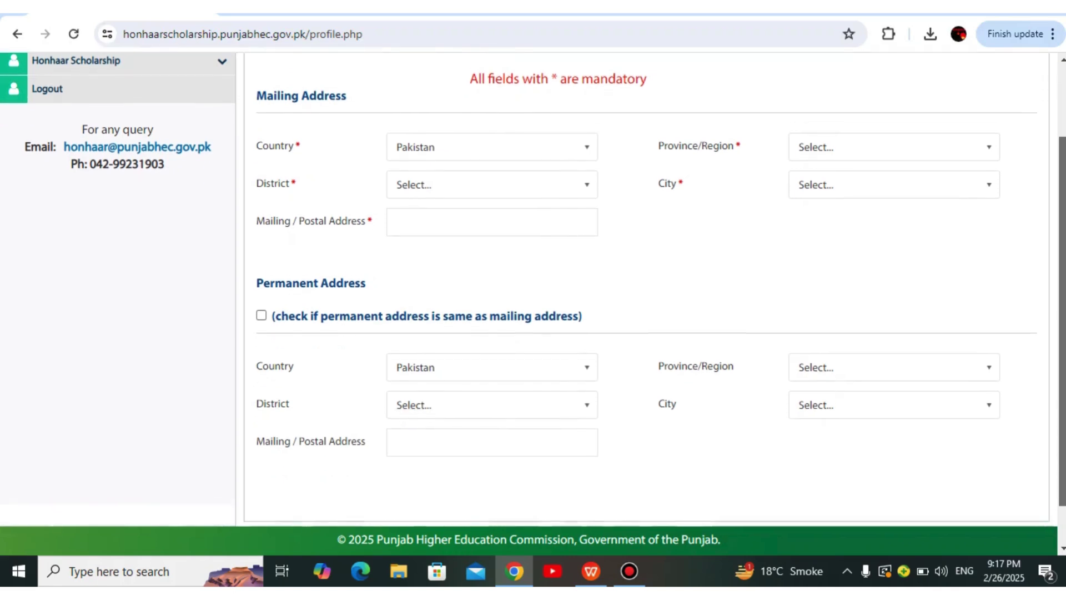
scroll(533, 288, "down", 1)
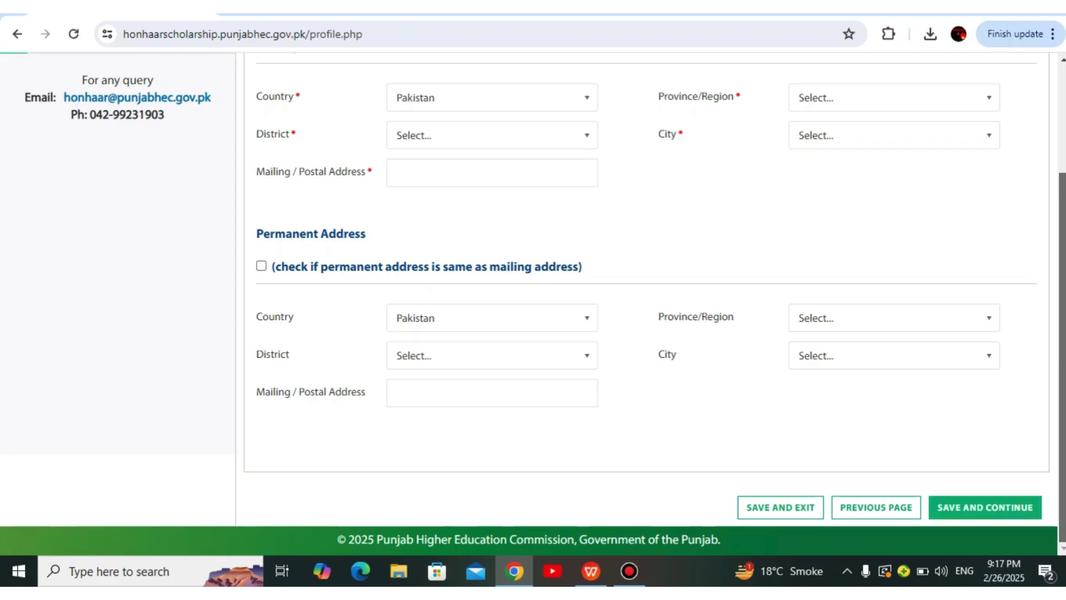
left_click(985, 507)
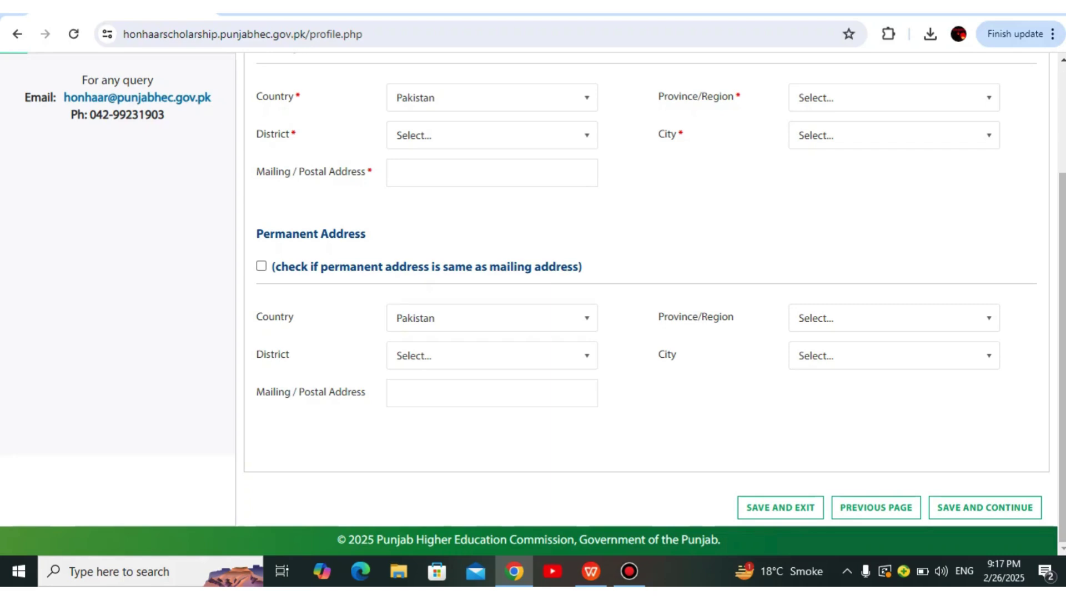
scroll(644, 288, "up", 3)
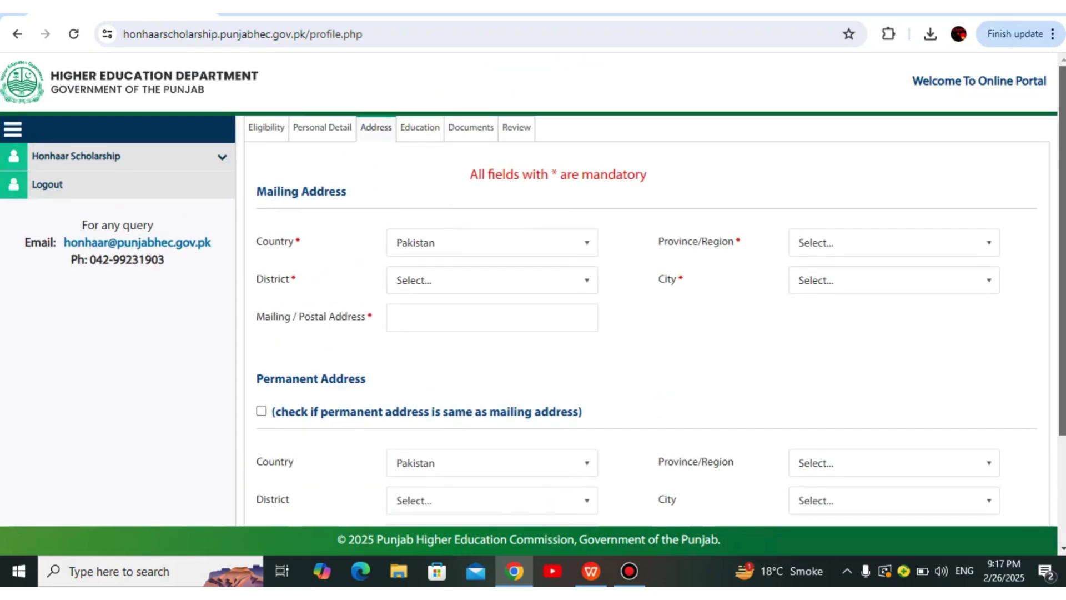
Open the Education section and examine its matriculation, intermediate and undergraduate fields, including the Educational System choices.
left_click(420, 128)
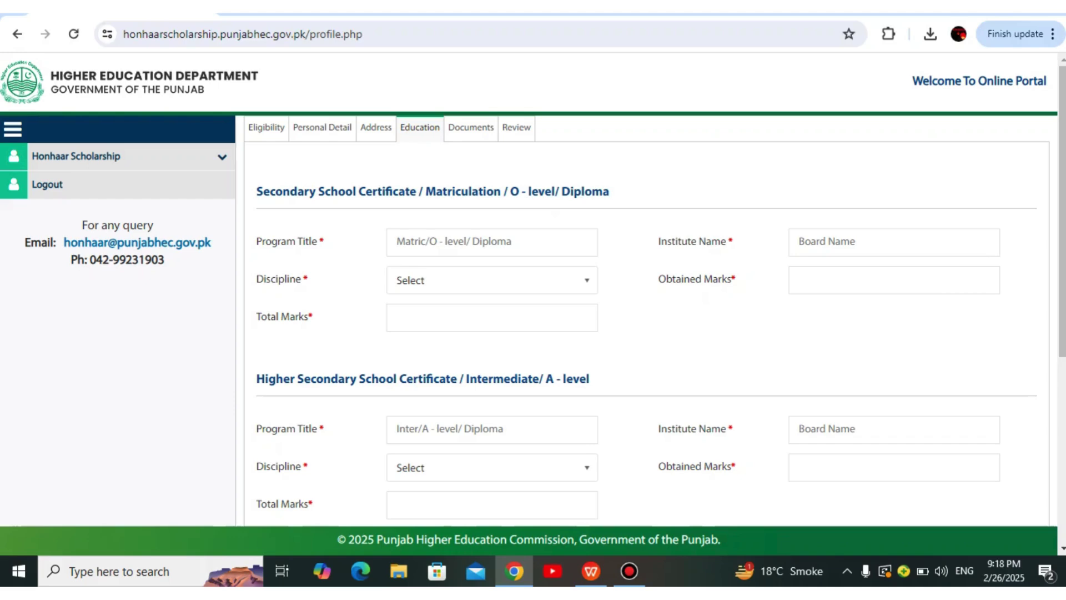
scroll(533, 289, "down", 3)
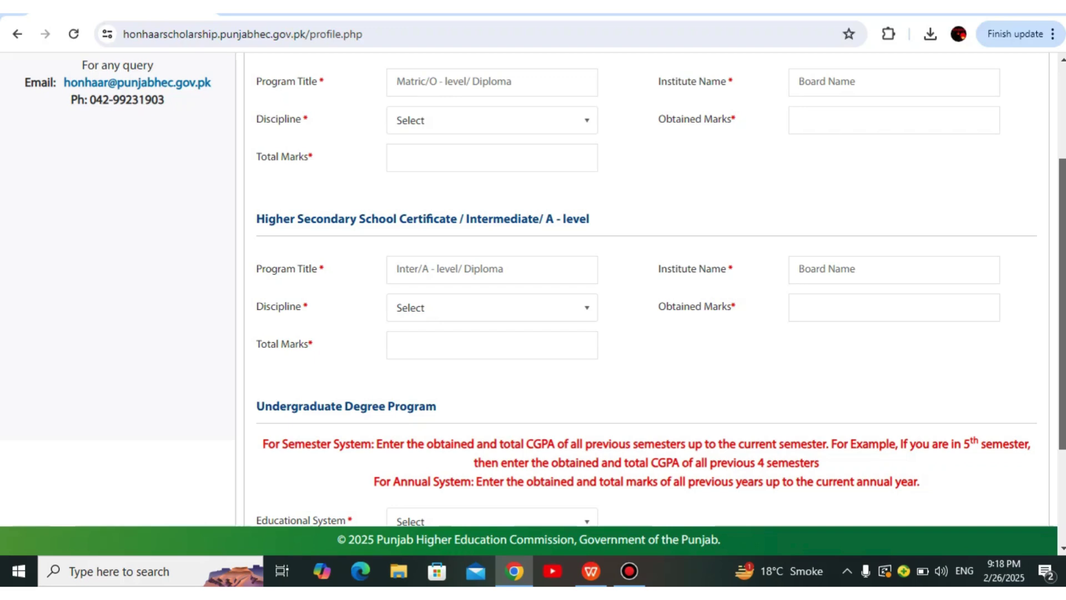
scroll(650, 289, "down", 3)
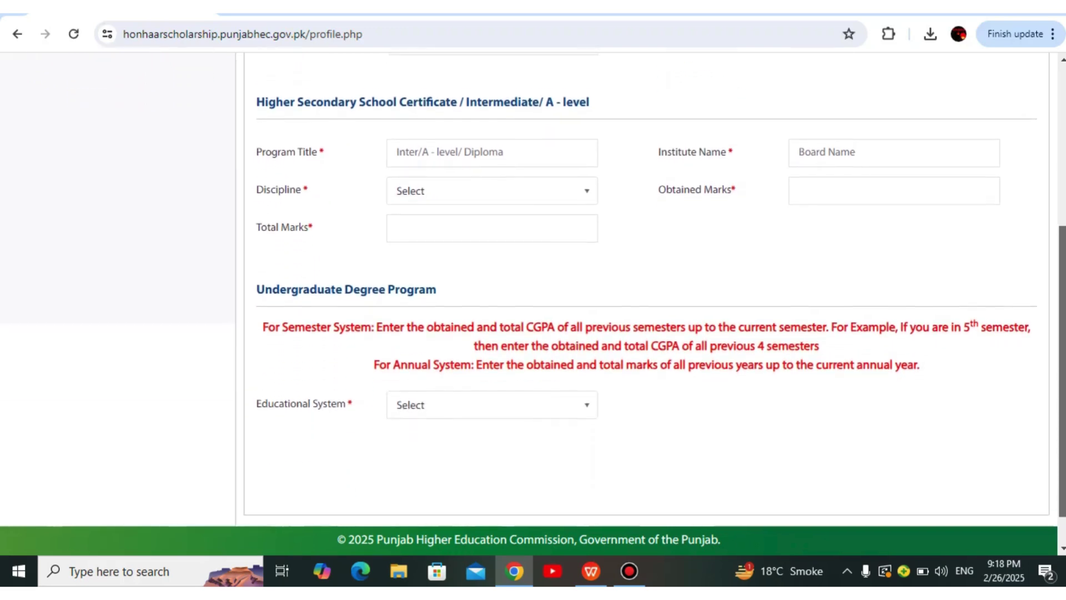
scroll(646, 300, "up", 1)
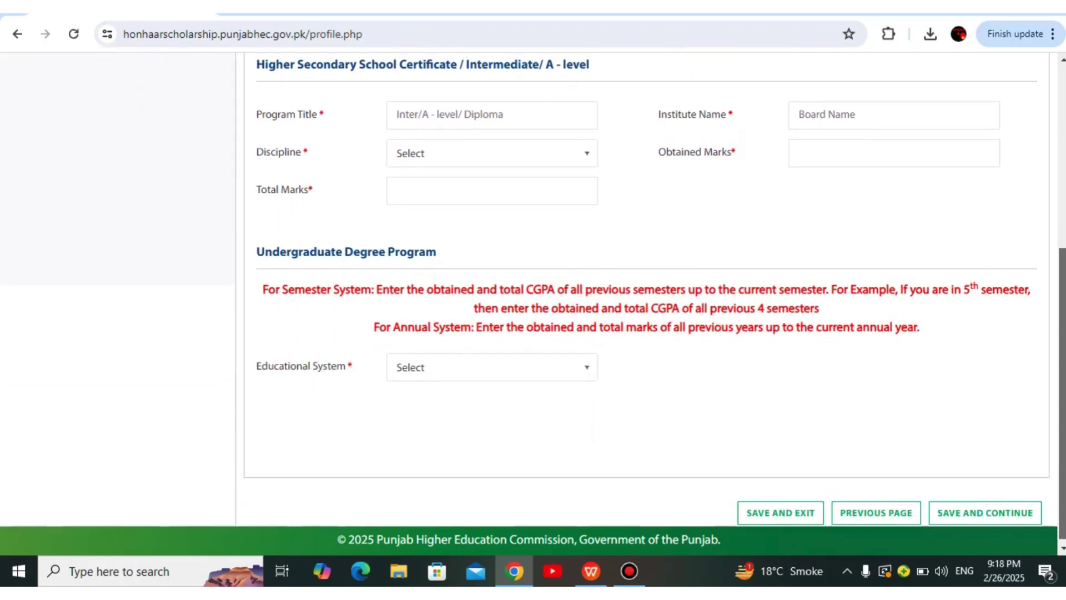
left_click(492, 367)
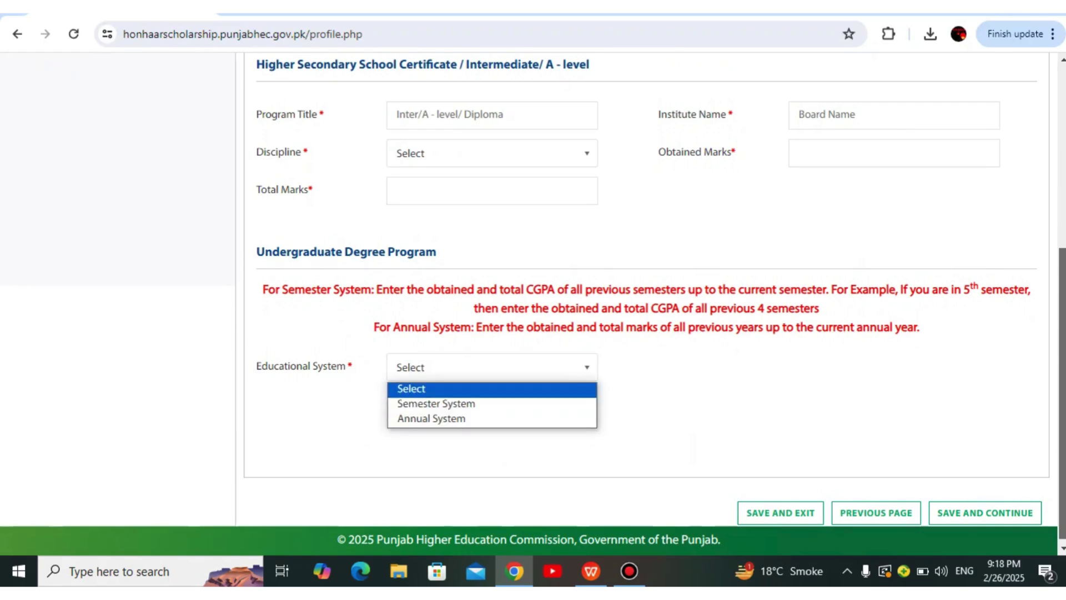
key("Escape")
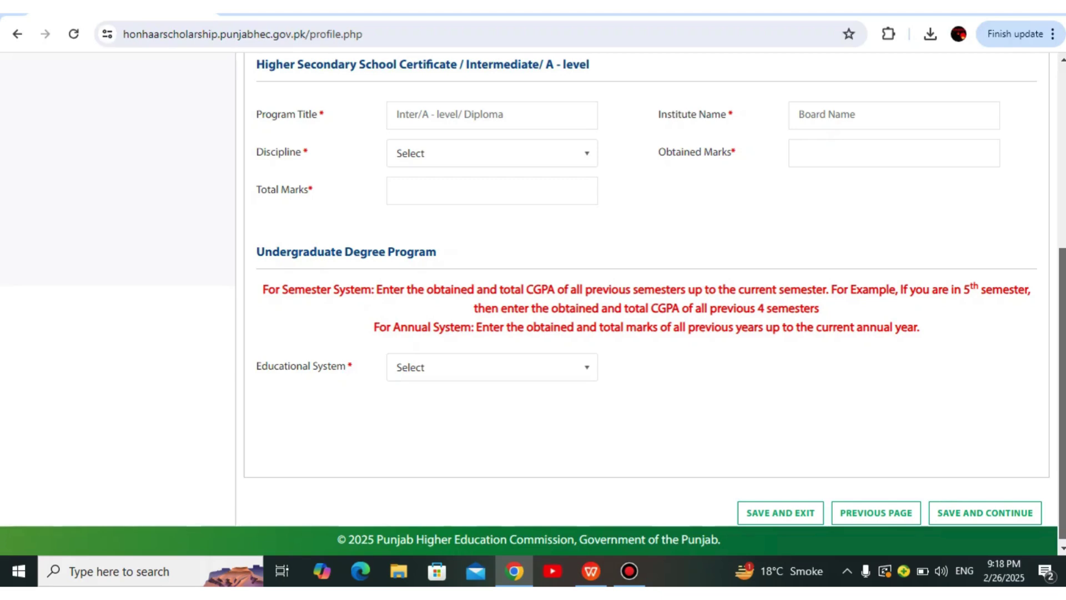
Examine the Documents section's upload slots for CNIC front and back, last result, domicile and affidavit, and the Review section's submission declaration.
scroll(647, 289, "up", 5)
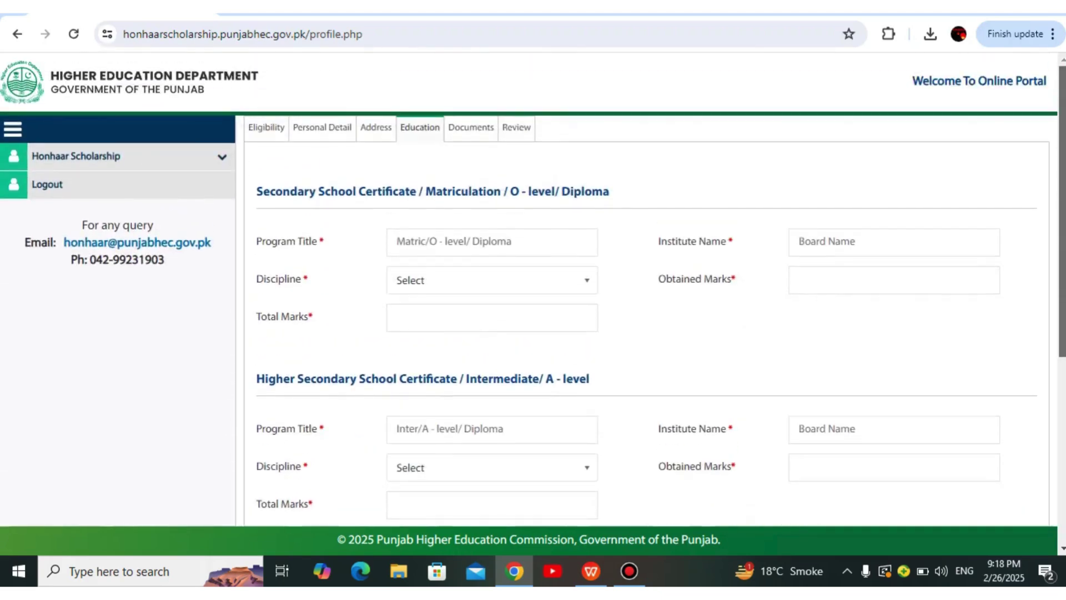
left_click(471, 128)
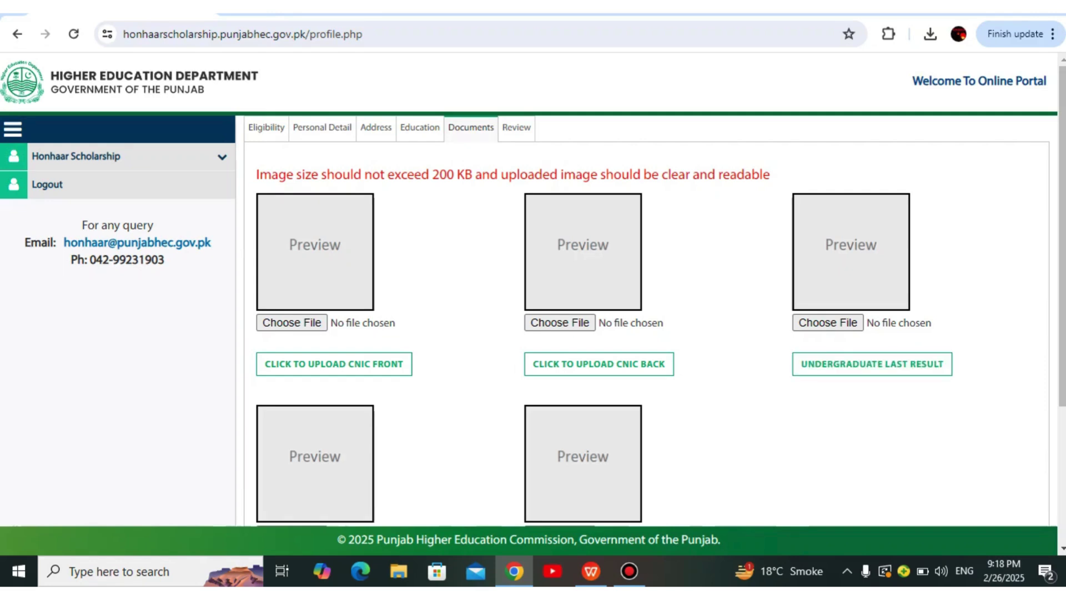
scroll(533, 289, "down", 2)
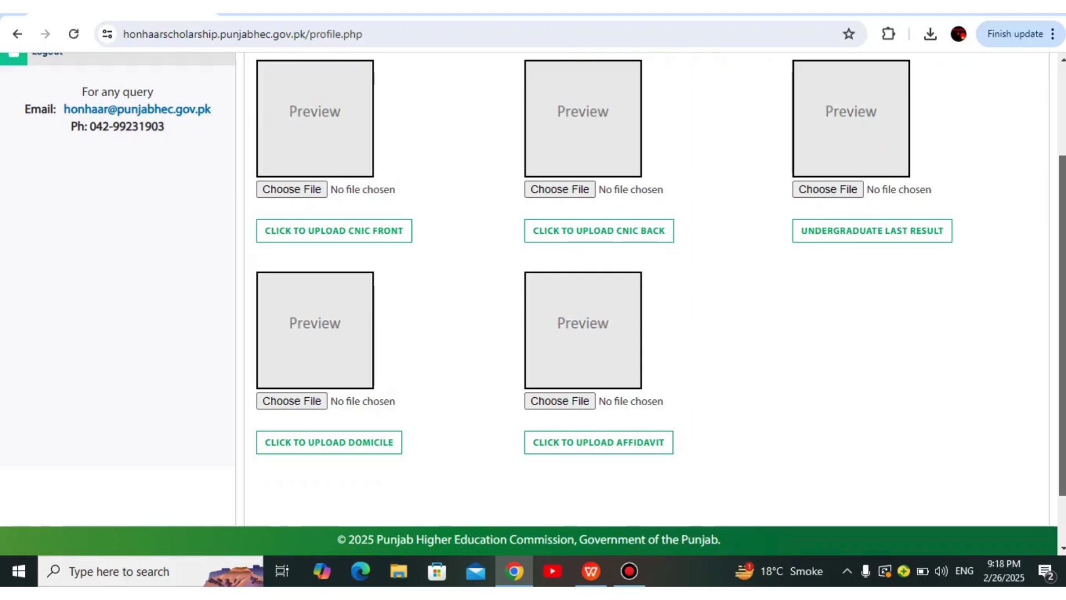
scroll(533, 288, "down", 1)
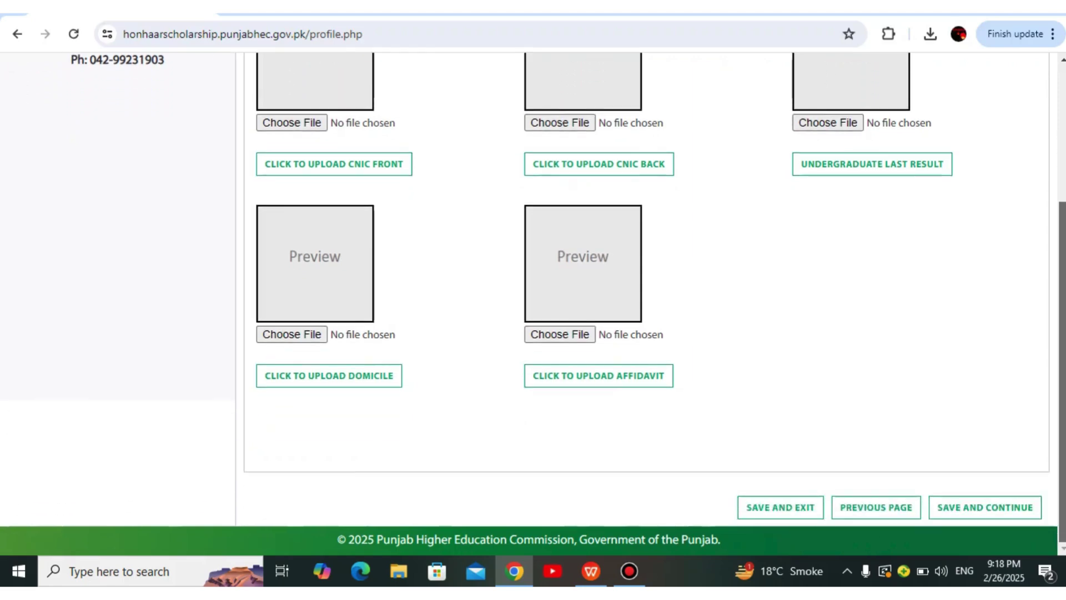
scroll(533, 289, "up", 3)
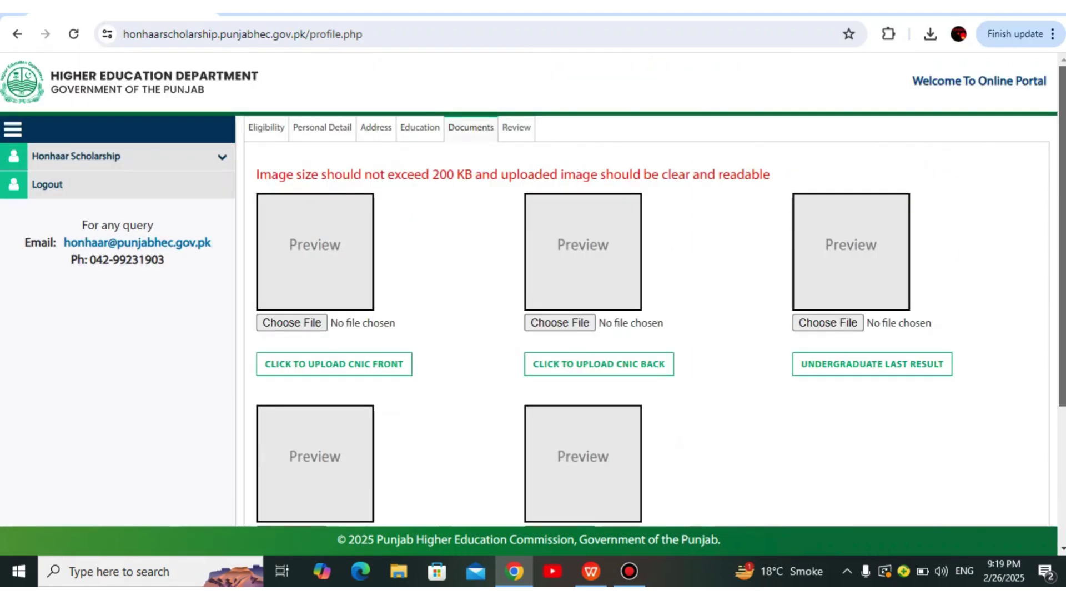
left_click(517, 128)
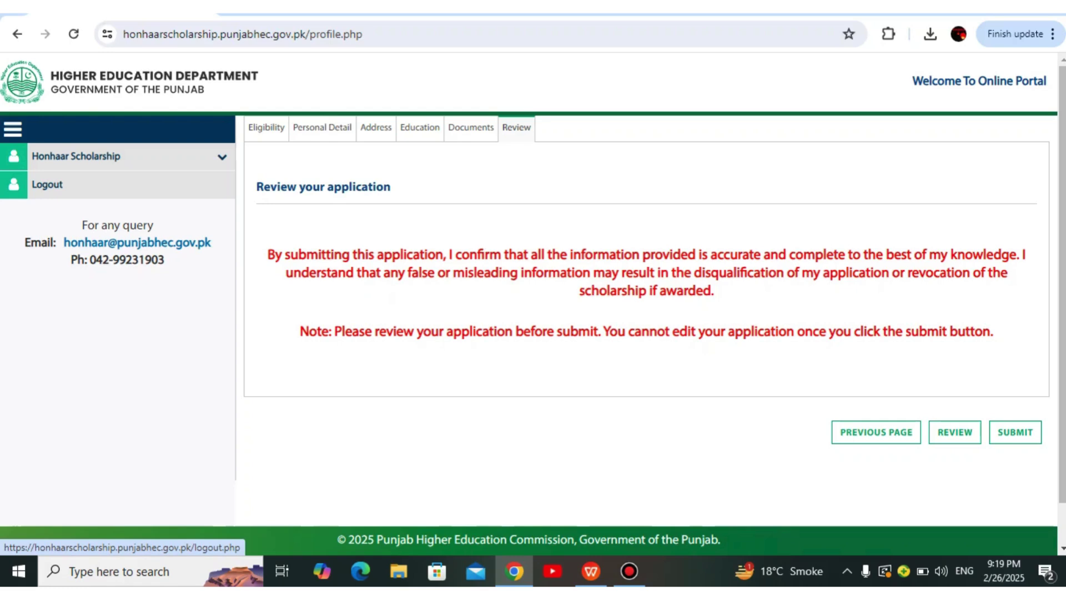
Try to log out of the scholarship portal and show the hidden system tray icons to check the network connection.
left_click(48, 184)
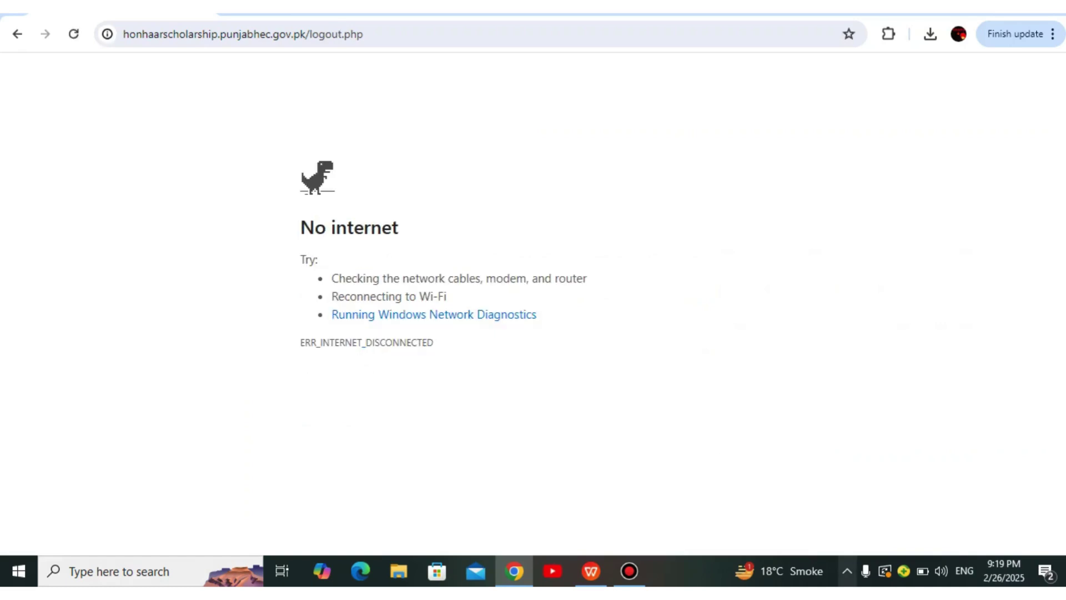
left_click(847, 571)
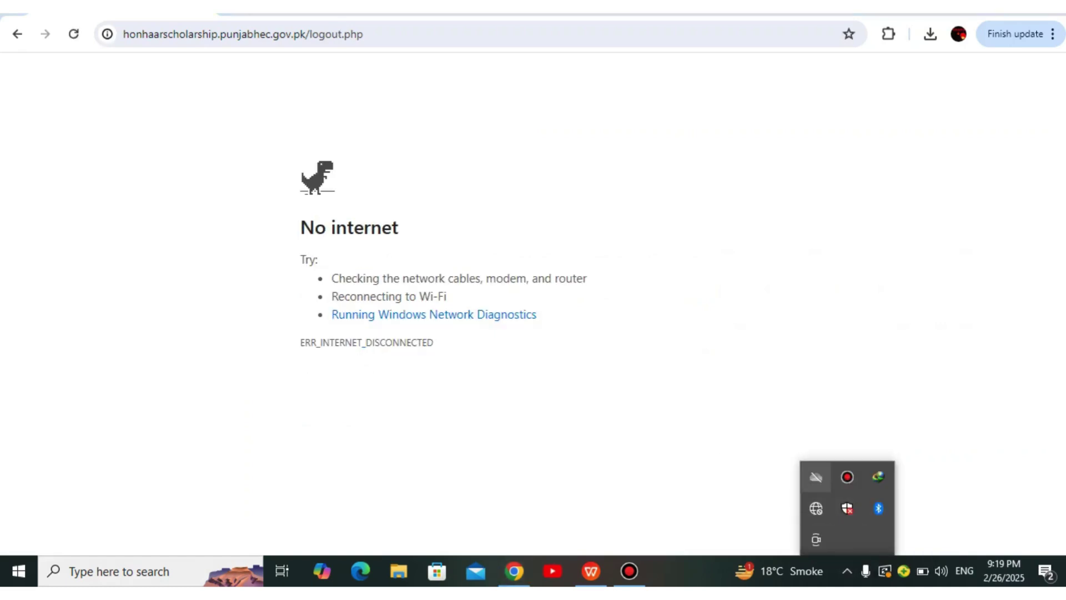